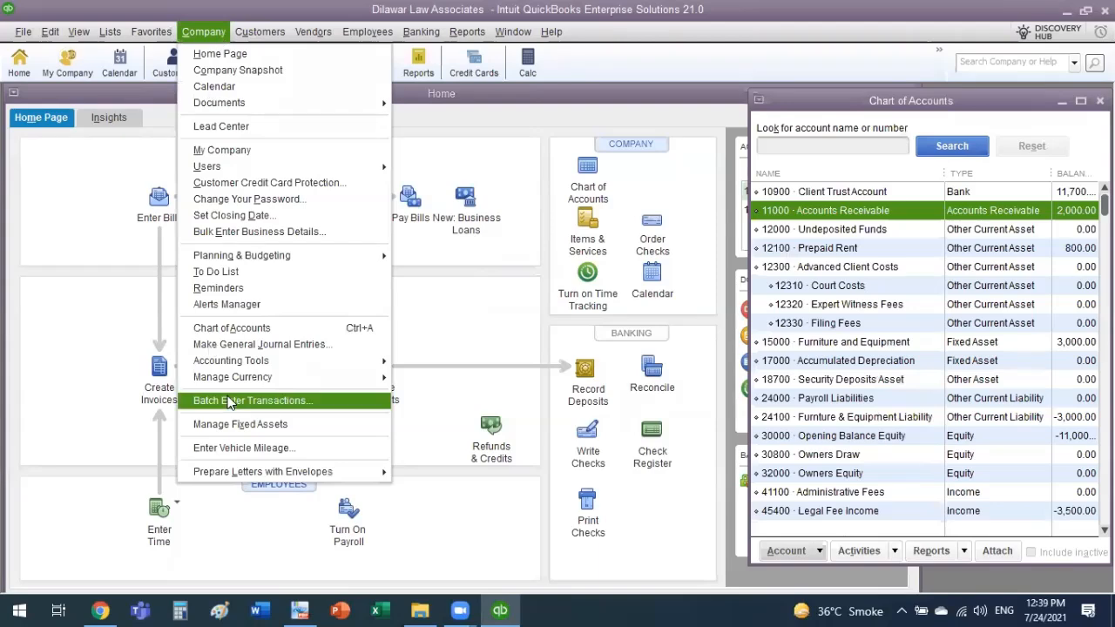
Open a new general journal entry and set its date to 05/15/2021, following the exercise PDF.
{"action": "left_click", "coordinate": [251, 344]}
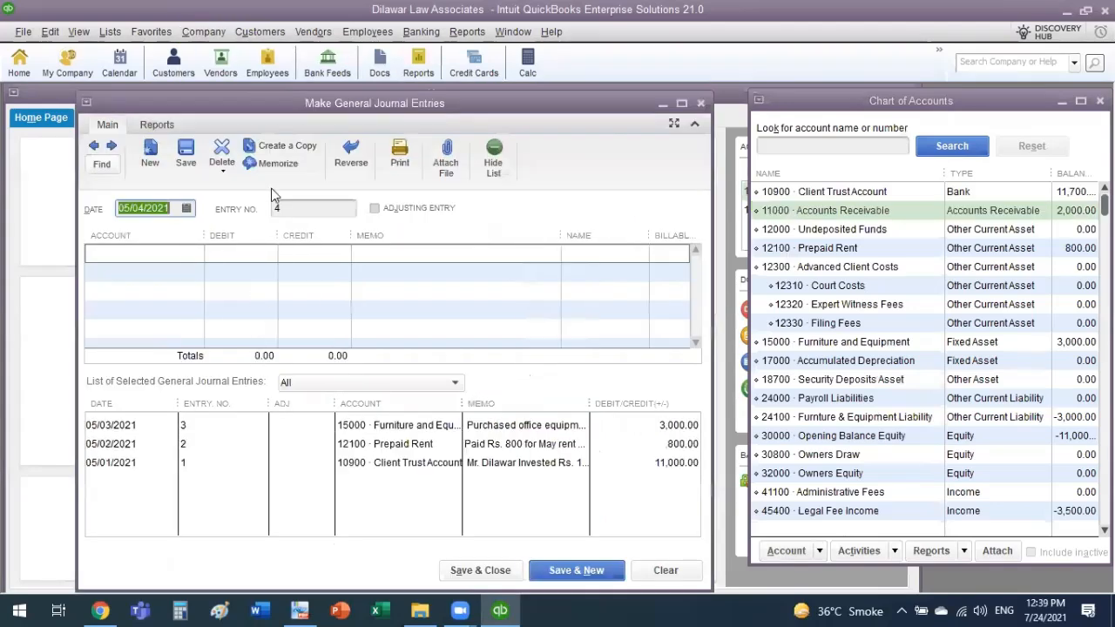
{"action": "left_click", "coordinate": [303, 610]}
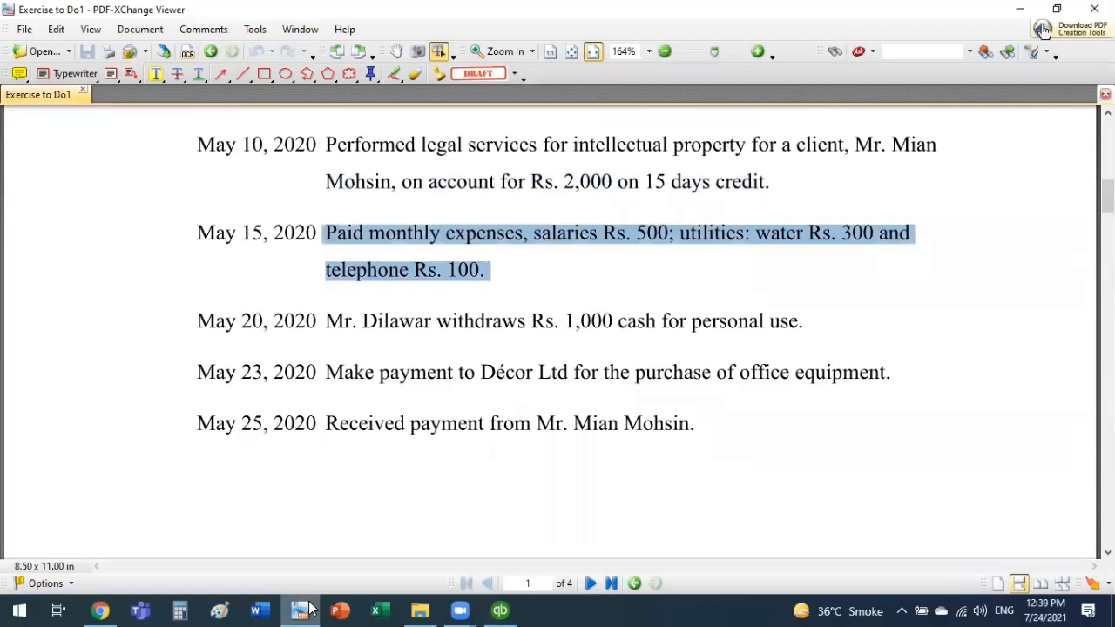
{"action": "left_click", "coordinate": [303, 609]}
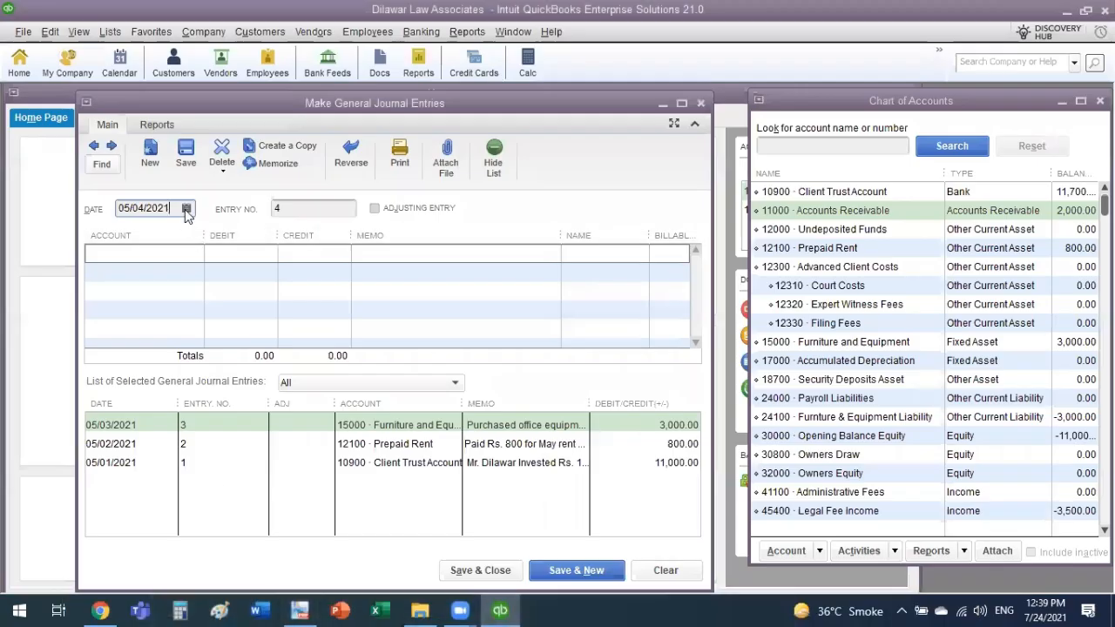
{"action": "left_click", "coordinate": [185, 208]}
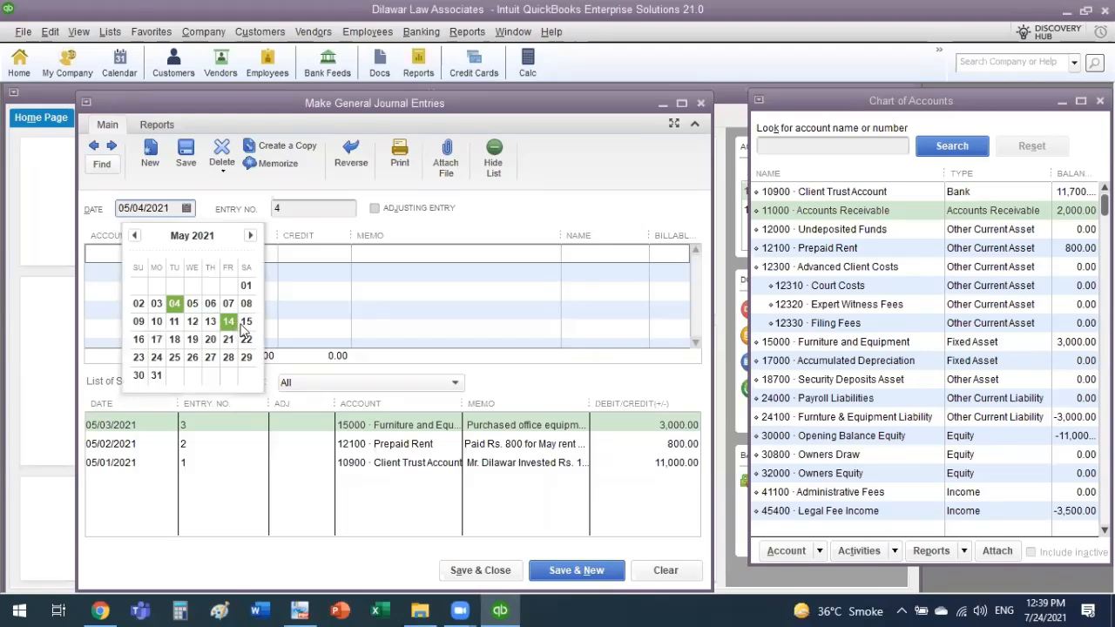
{"action": "left_click", "coordinate": [244, 321]}
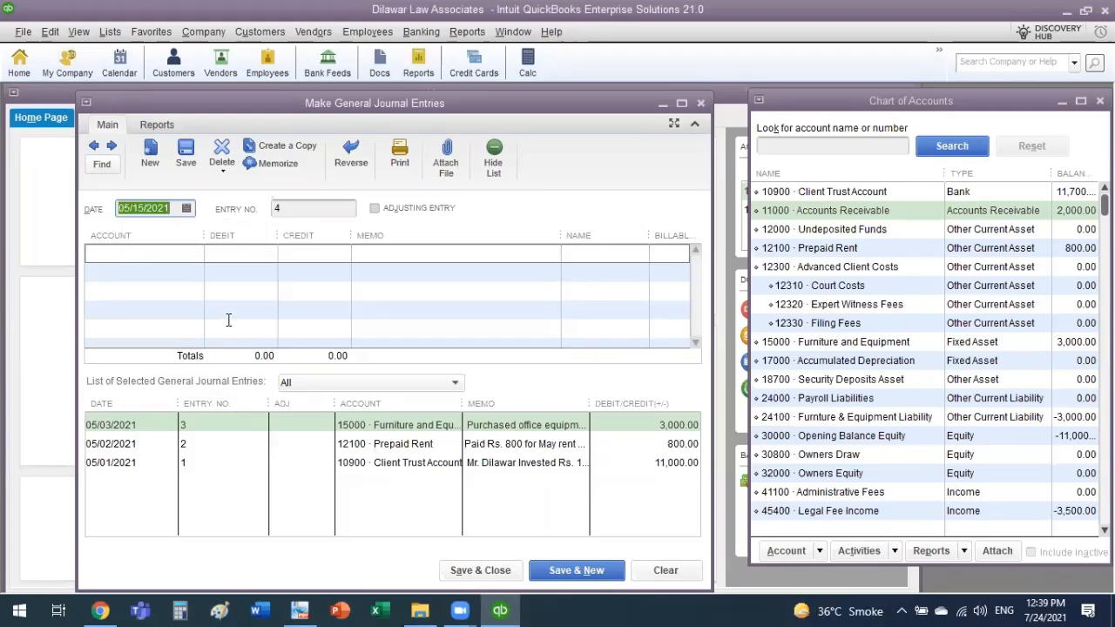
{"action": "left_click", "coordinate": [288, 214]}
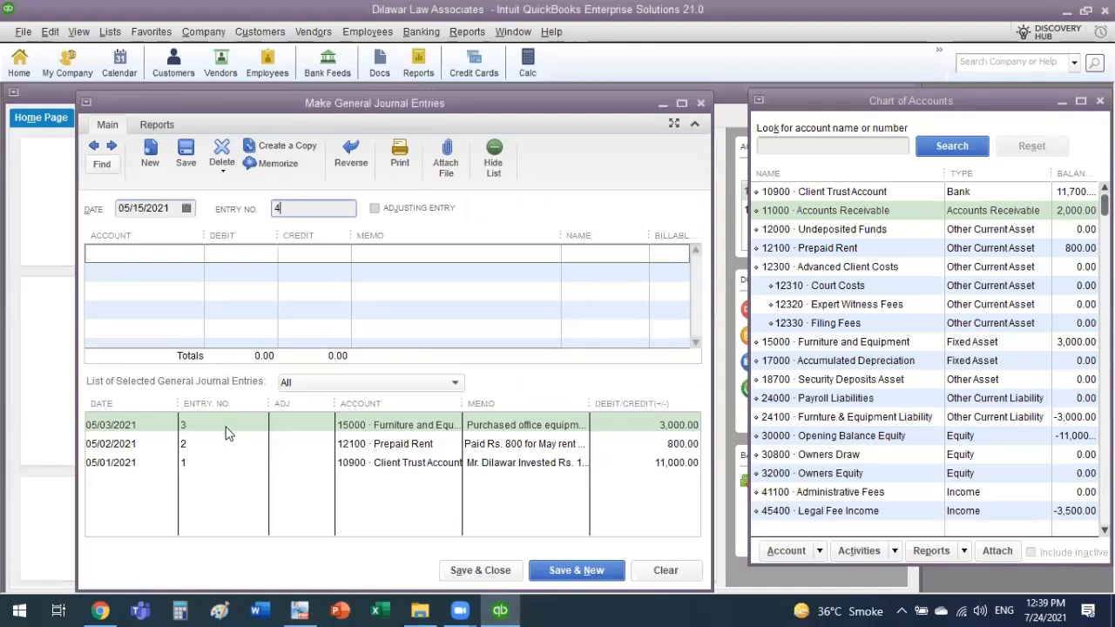
Assign the 66000 Payroll Expenses account to the first line of the journal entry.
{"action": "left_click", "coordinate": [198, 255]}
{"action": "left_click", "coordinate": [197, 253]}
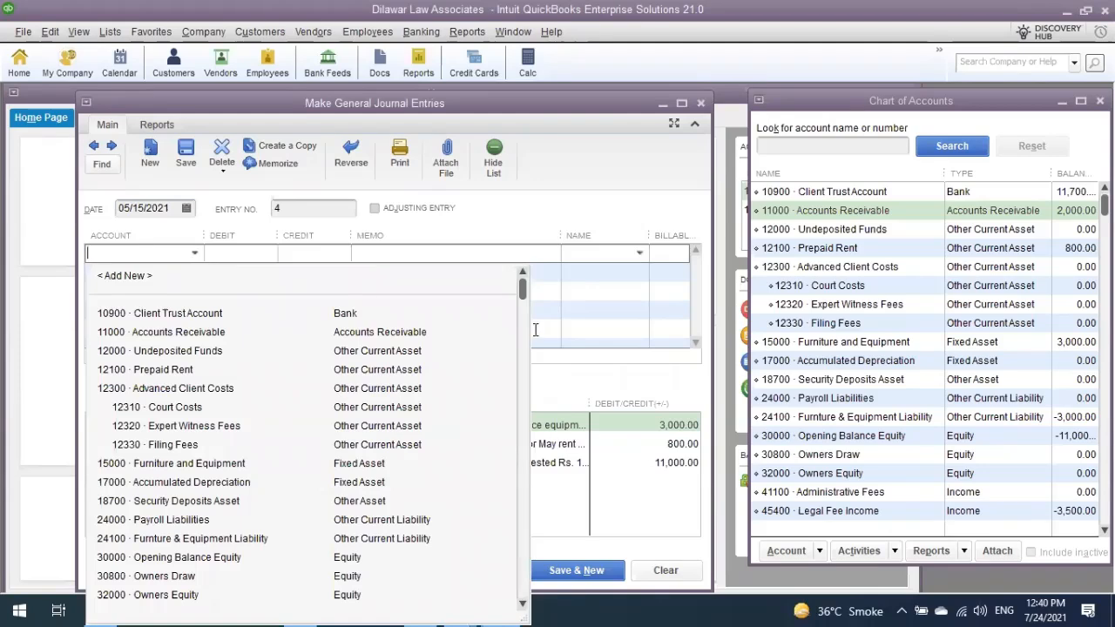
{"action": "left_click_drag", "start_coordinate": [521, 291], "coordinate": [525, 406]}
{"action": "left_click_drag", "start_coordinate": [525, 446], "coordinate": [527, 501]}
{"action": "left_click", "coordinate": [215, 560]}
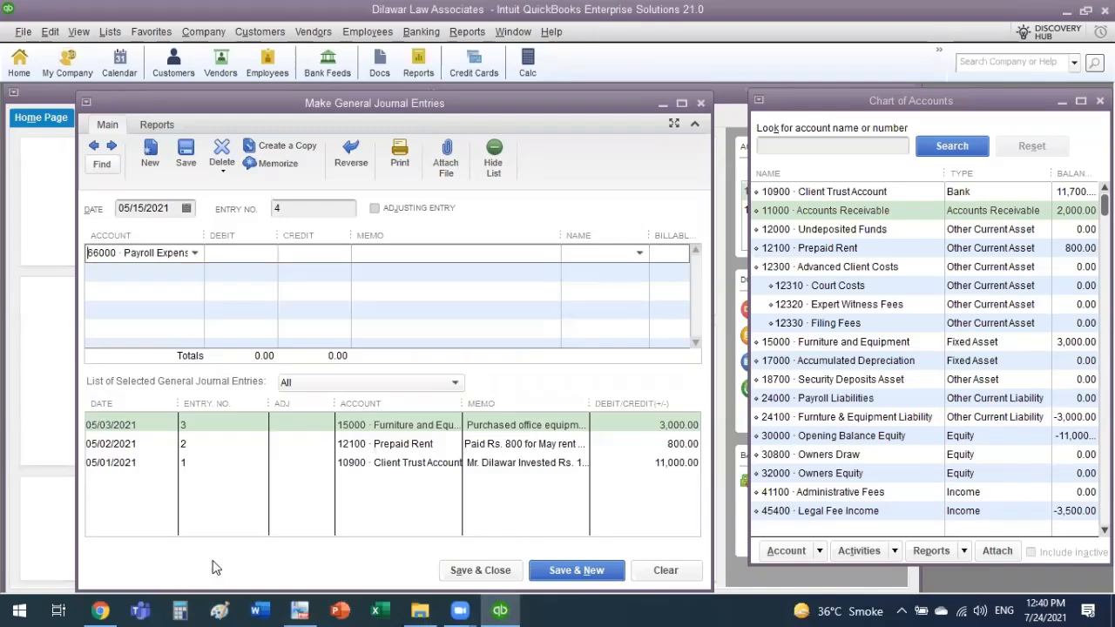
Debit the Payroll Expenses line 500 with the memo "Paid salary to employee.".
{"action": "left_click", "coordinate": [298, 609]}
{"action": "left_click", "coordinate": [299, 610]}
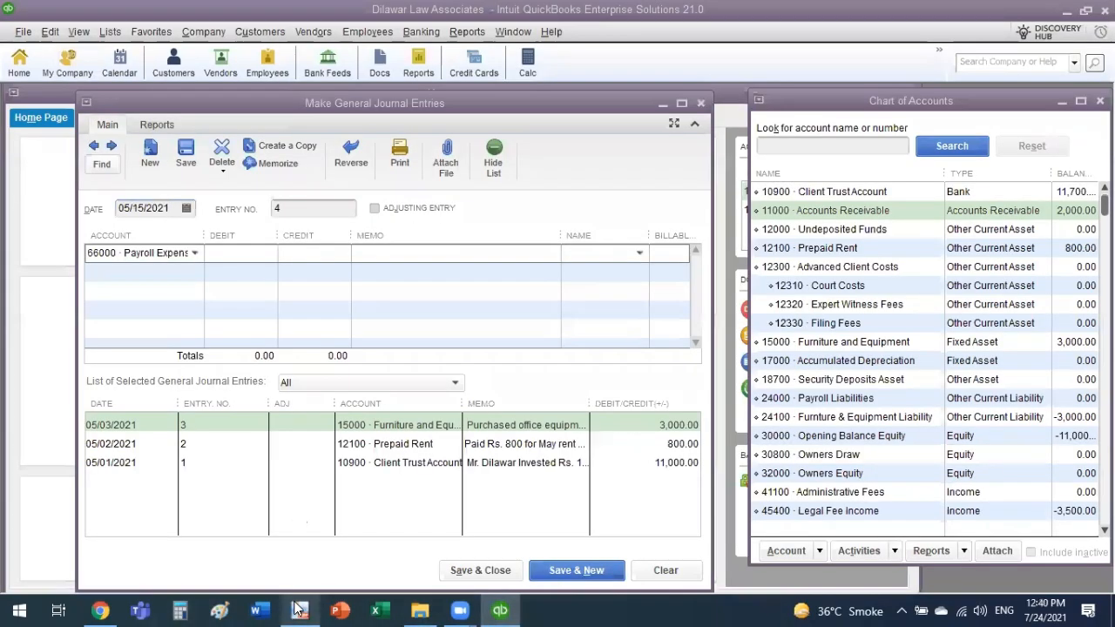
{"action": "left_click", "coordinate": [261, 252]}
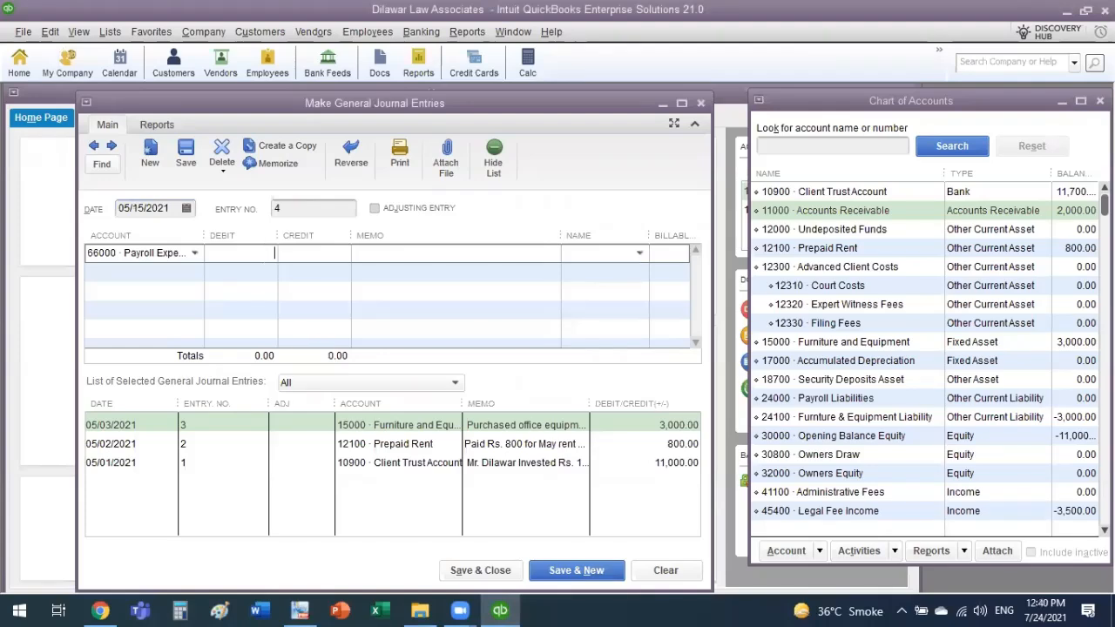
{"action": "type", "text": "500"}
{"action": "key", "text": "Tab"}
{"action": "type", "text": "Paid salary to"}
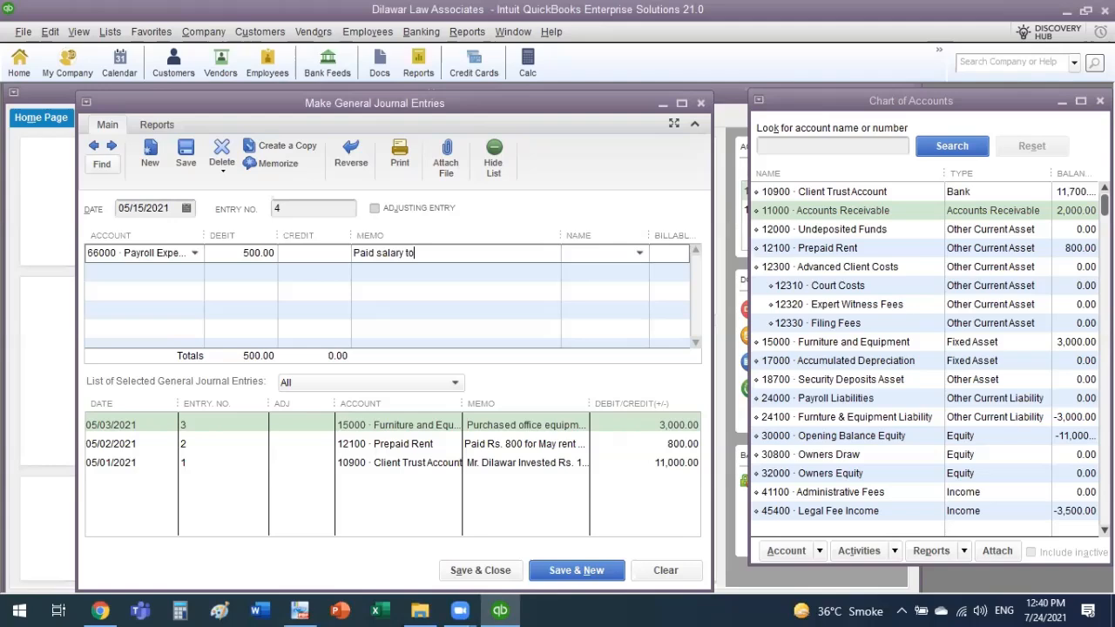
{"action": "type", "text": " employee,"}
{"action": "key", "text": "Tab"}
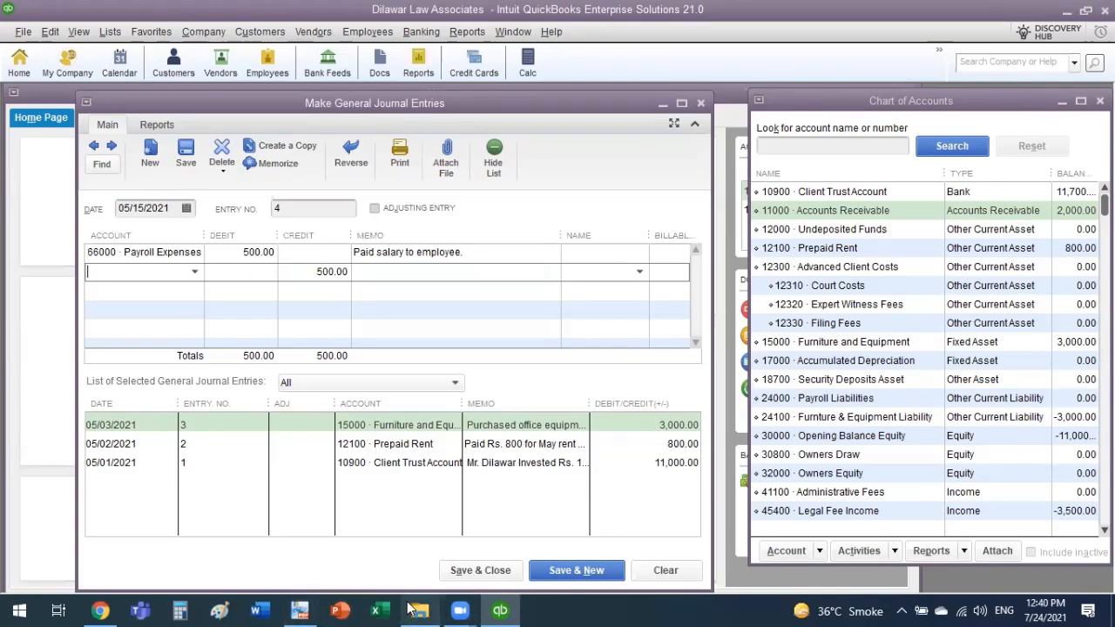
Review the water and telephone expenses in the May 15 transaction of the exercise PDF.
{"action": "left_click", "coordinate": [300, 609]}
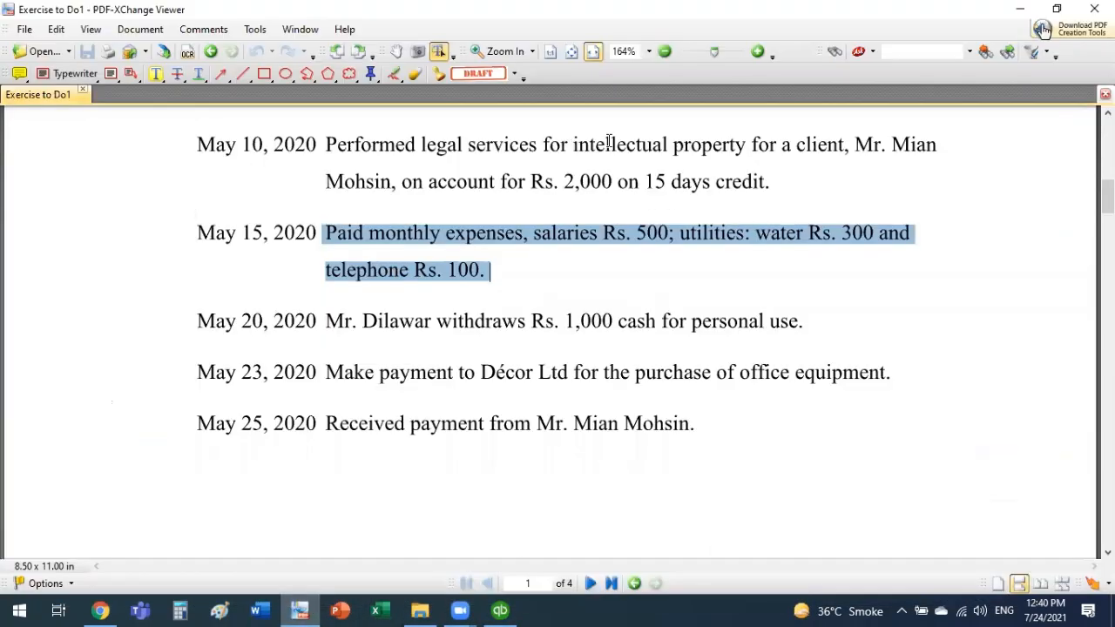
{"action": "left_click", "coordinate": [615, 252]}
{"action": "left_click_drag", "start_coordinate": [686, 233], "coordinate": [875, 227]}
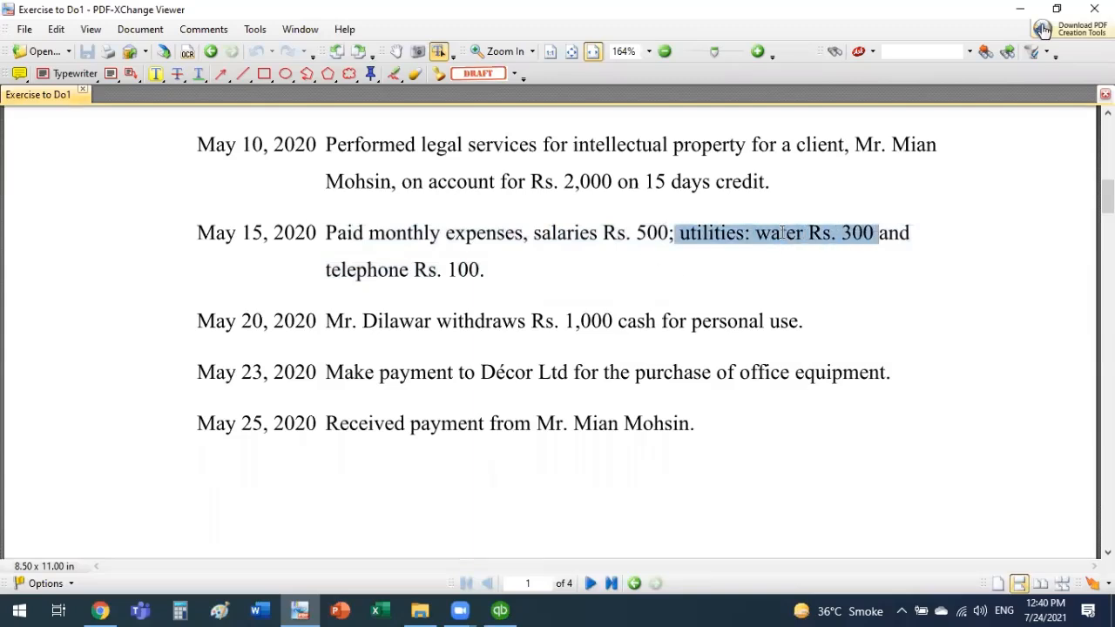
{"action": "left_click_drag", "start_coordinate": [781, 233], "coordinate": [883, 231]}
{"action": "left_click_drag", "start_coordinate": [365, 272], "coordinate": [485, 267]}
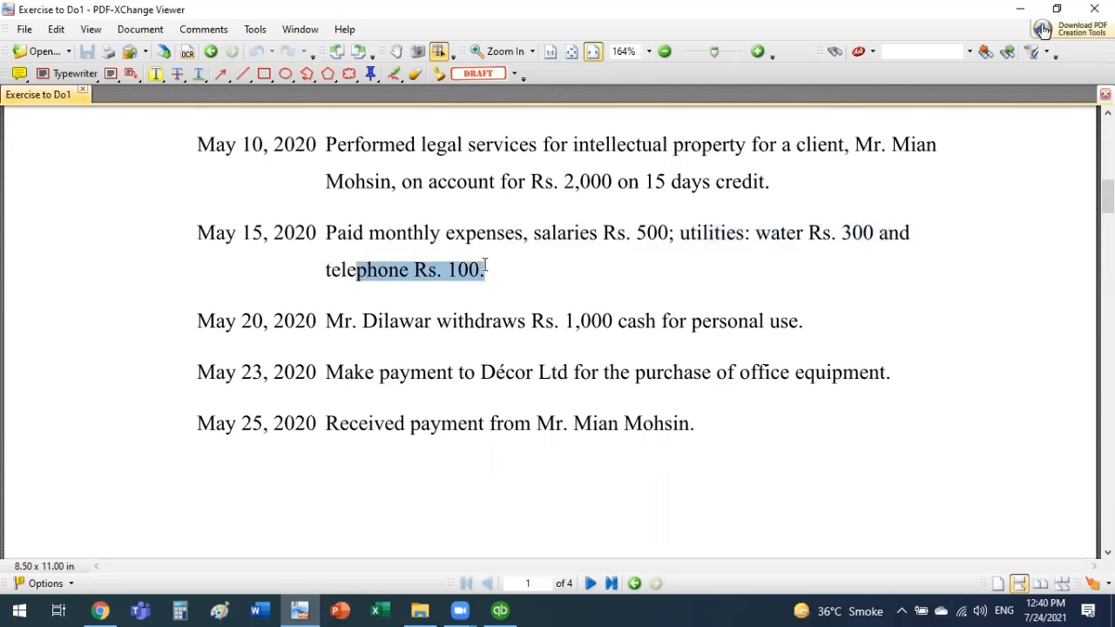
{"action": "left_click", "coordinate": [100, 610]}
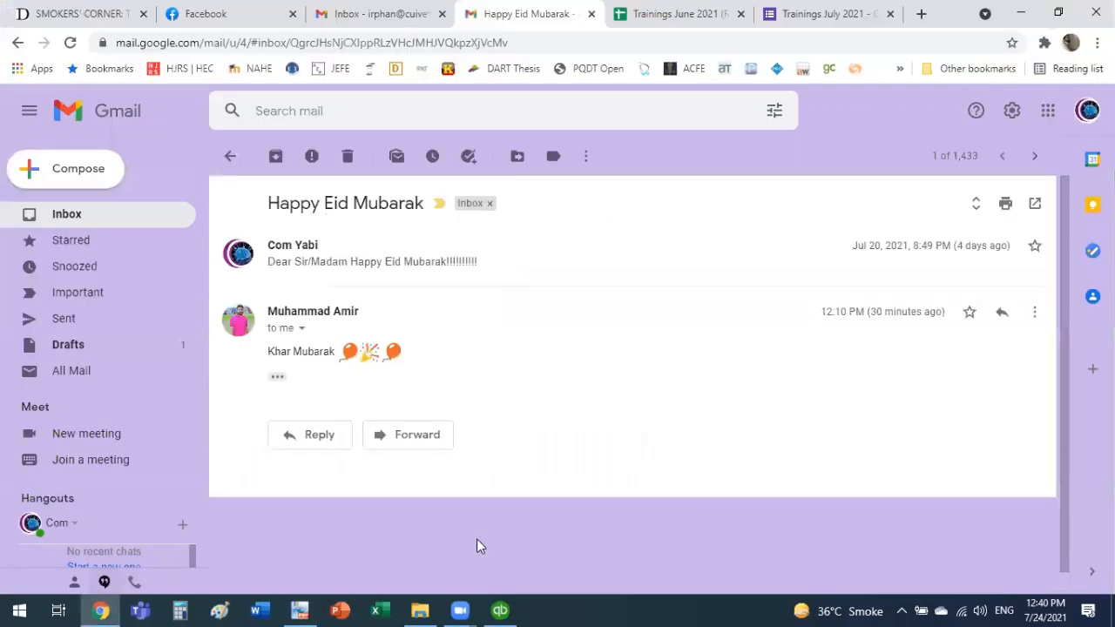
{"action": "left_click", "coordinate": [299, 610]}
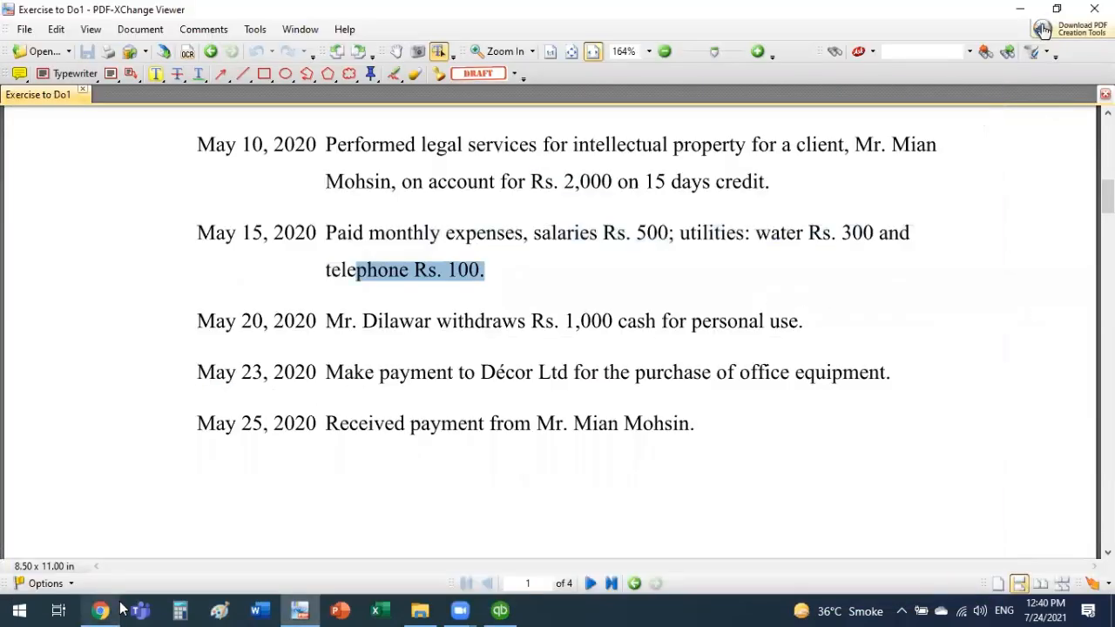
Switch back to QuickBooks, locate the Utilities account in the chart of accounts, and start a new account of type Expense.
{"action": "left_click", "coordinate": [500, 610]}
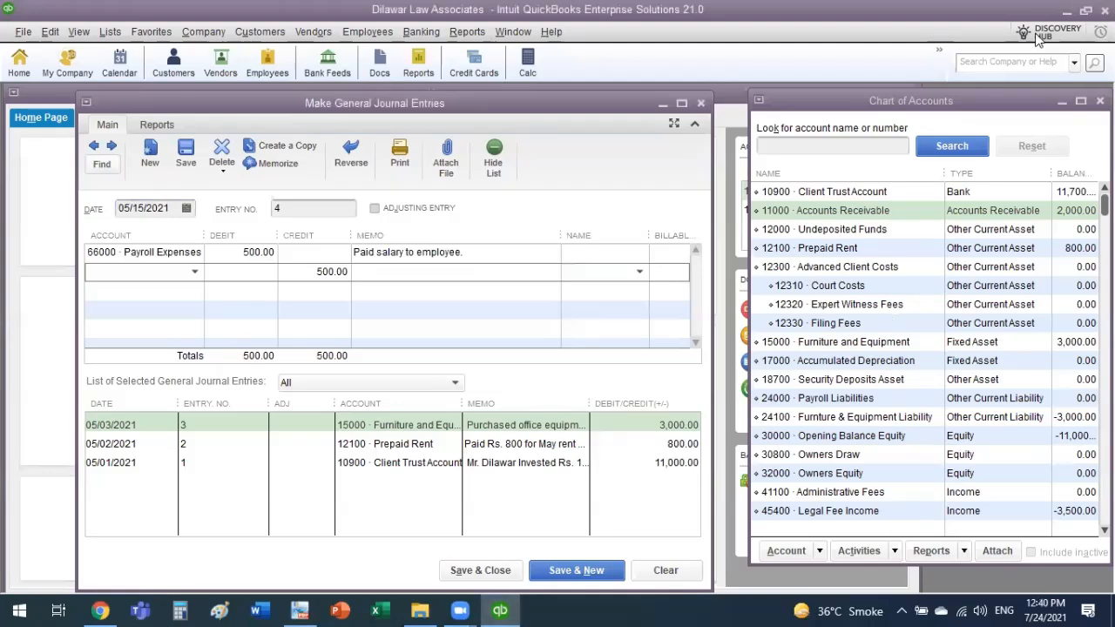
{"action": "left_click_drag", "start_coordinate": [1104, 206], "coordinate": [1105, 499]}
{"action": "left_click", "coordinate": [938, 511]}
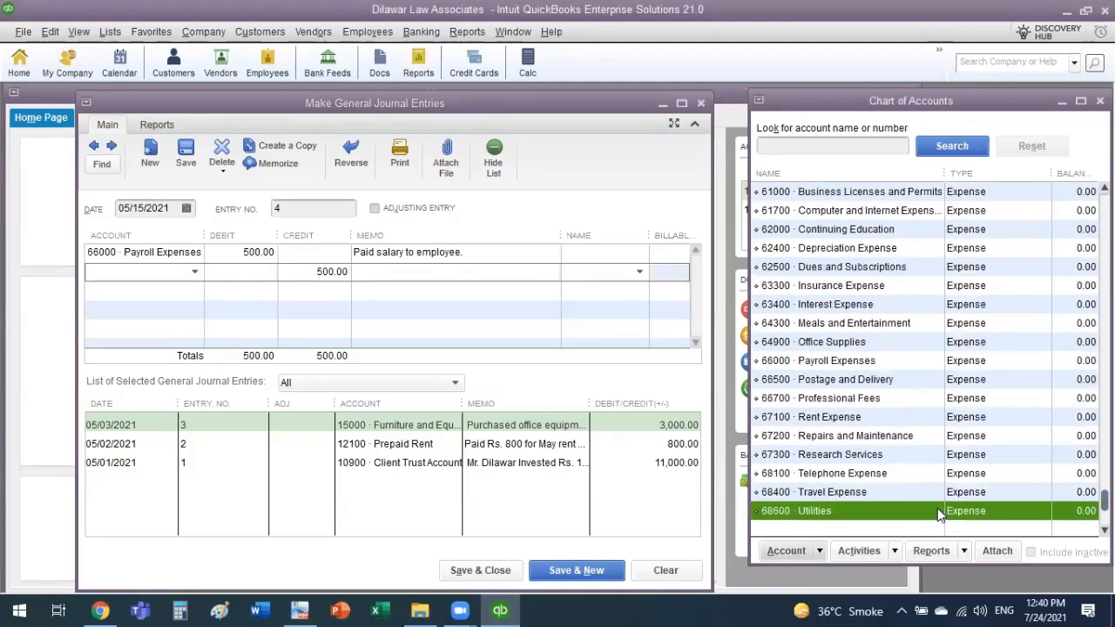
{"action": "scroll", "coordinate": [802, 523], "scroll_direction": "down", "scroll_amount": 1}
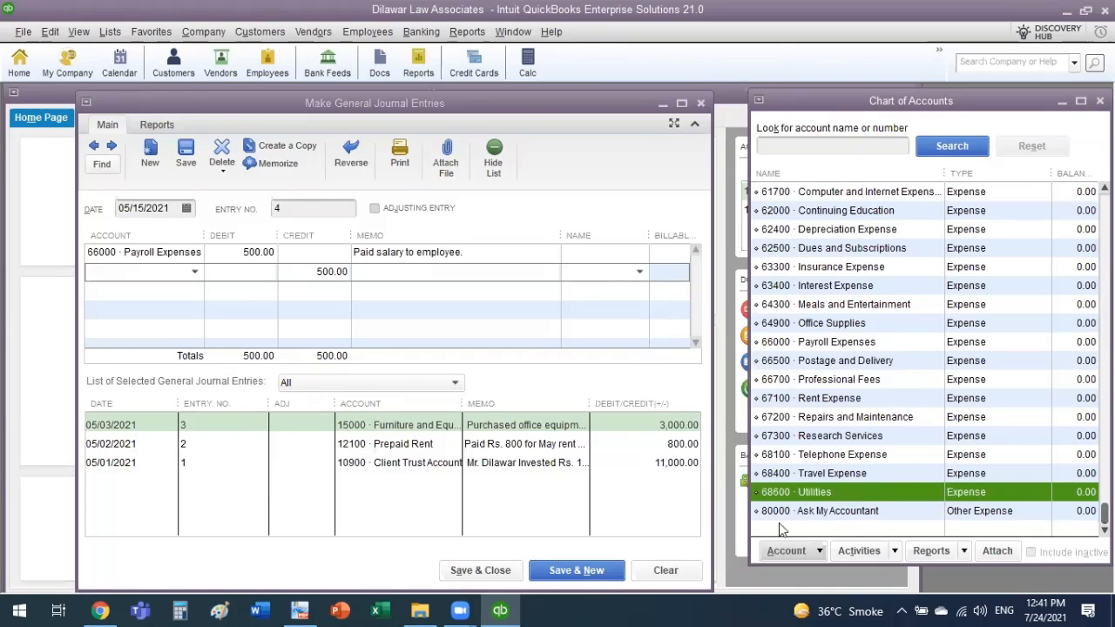
{"action": "left_click", "coordinate": [786, 550]}
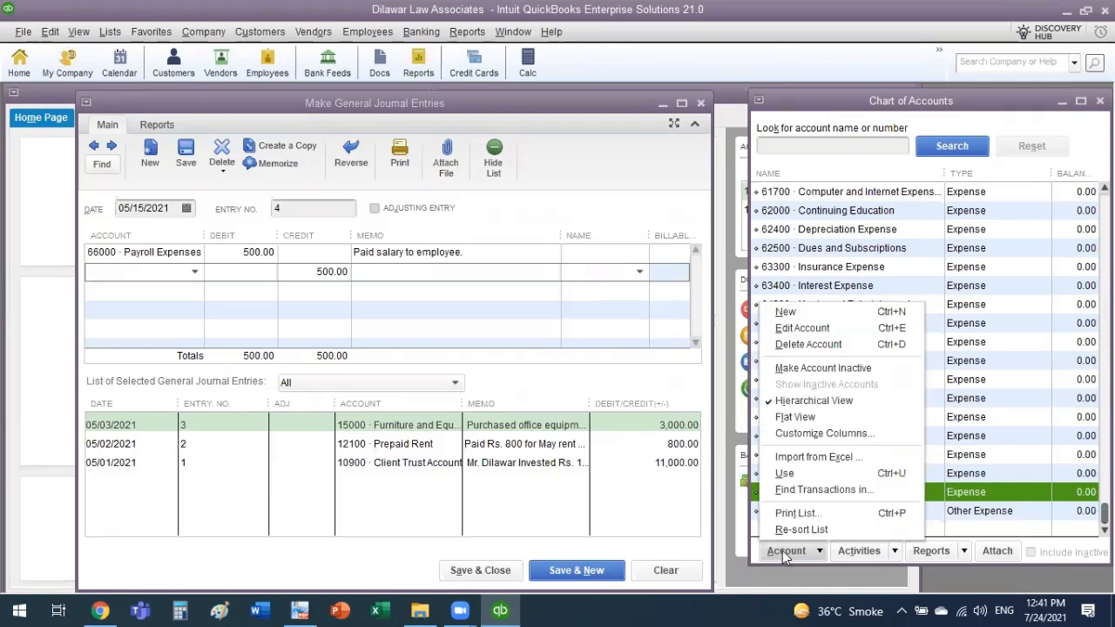
{"action": "left_click", "coordinate": [823, 312]}
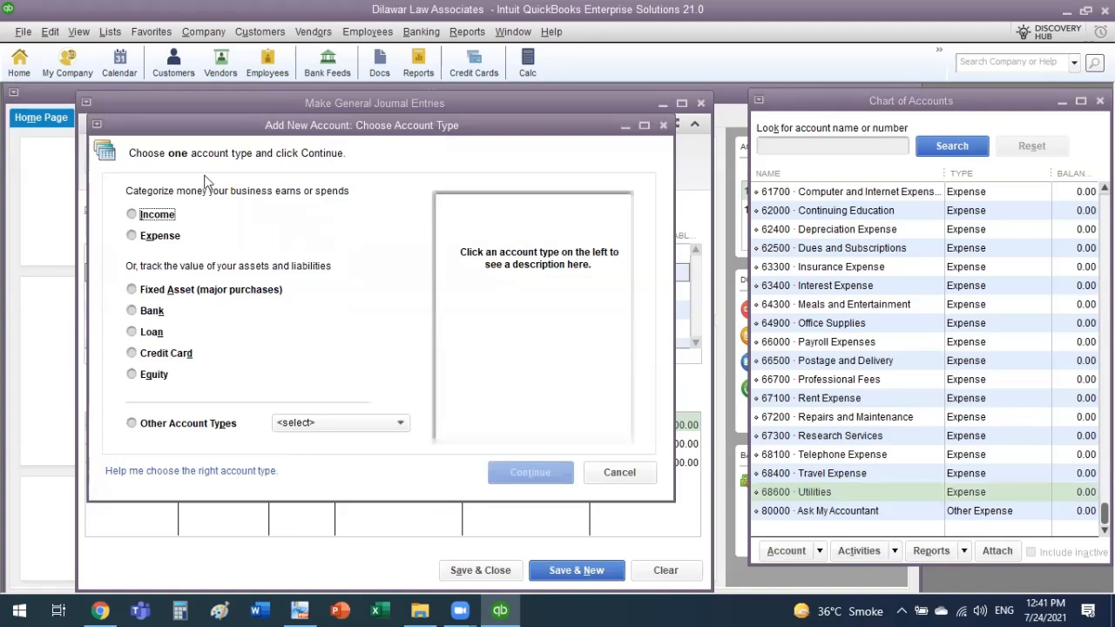
{"action": "left_click", "coordinate": [156, 242]}
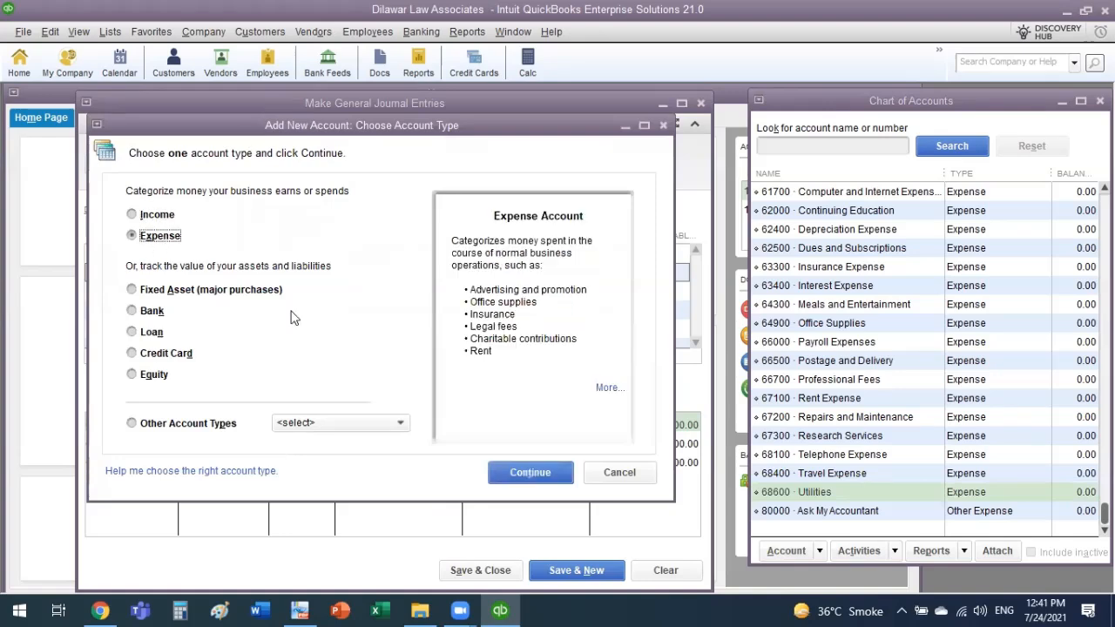
{"action": "left_click", "coordinate": [519, 478]}
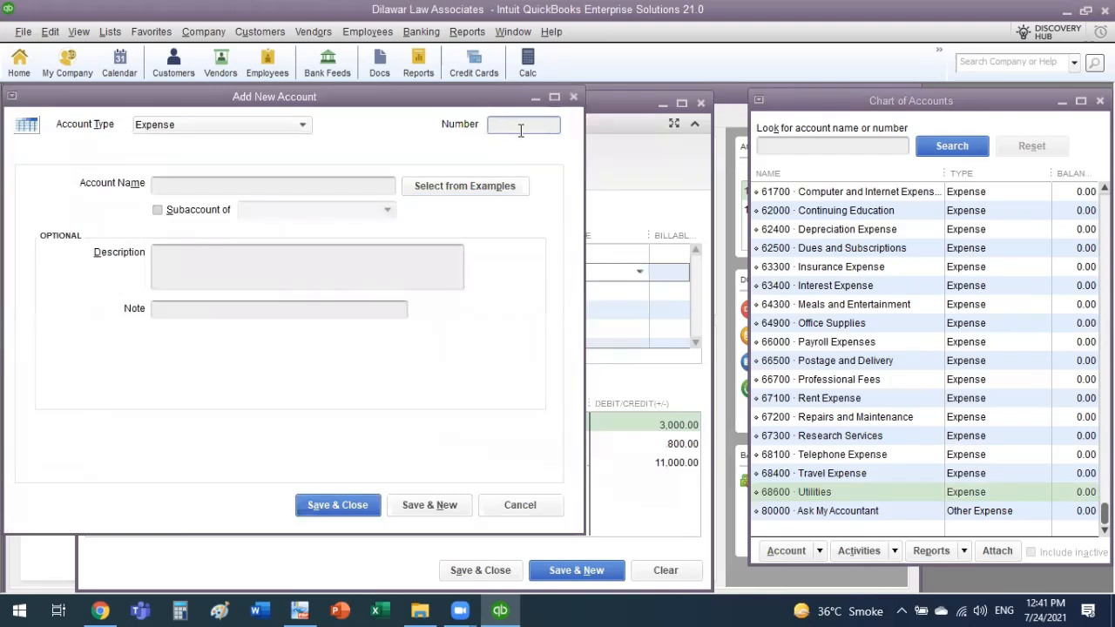
Number the new expense account 68610 and name it Water Expense.
{"action": "type", "text": "686"}
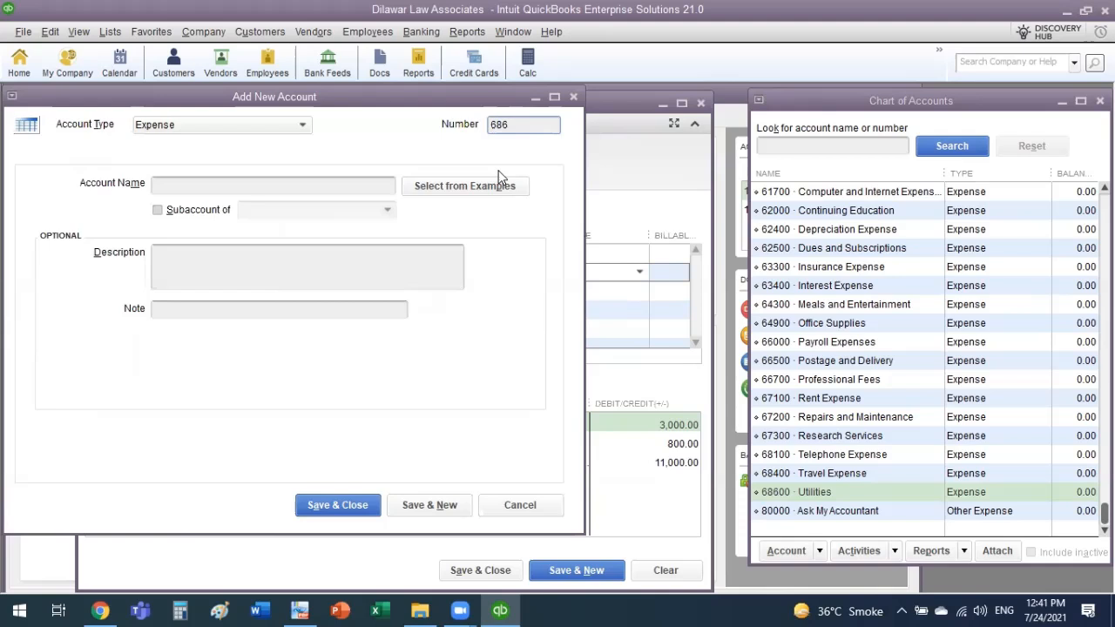
{"action": "type", "text": "10"}
{"action": "left_click", "coordinate": [243, 181]}
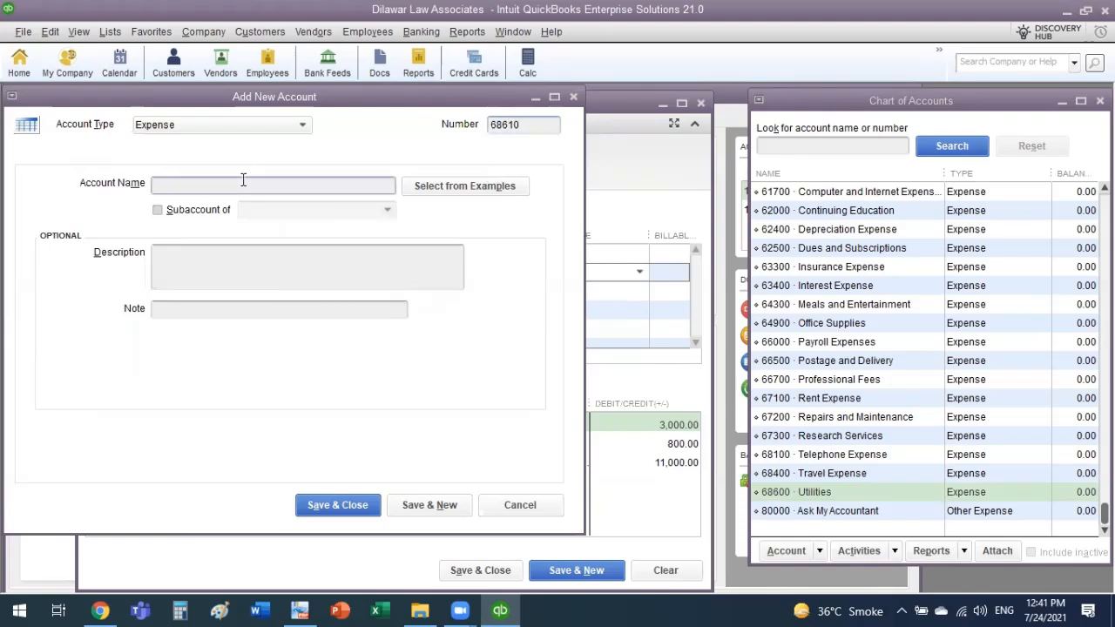
{"action": "type", "text": "Water Expense"}
Make the Water Expense account a subaccount of 68600 Utilities.
{"action": "left_click", "coordinate": [159, 210]}
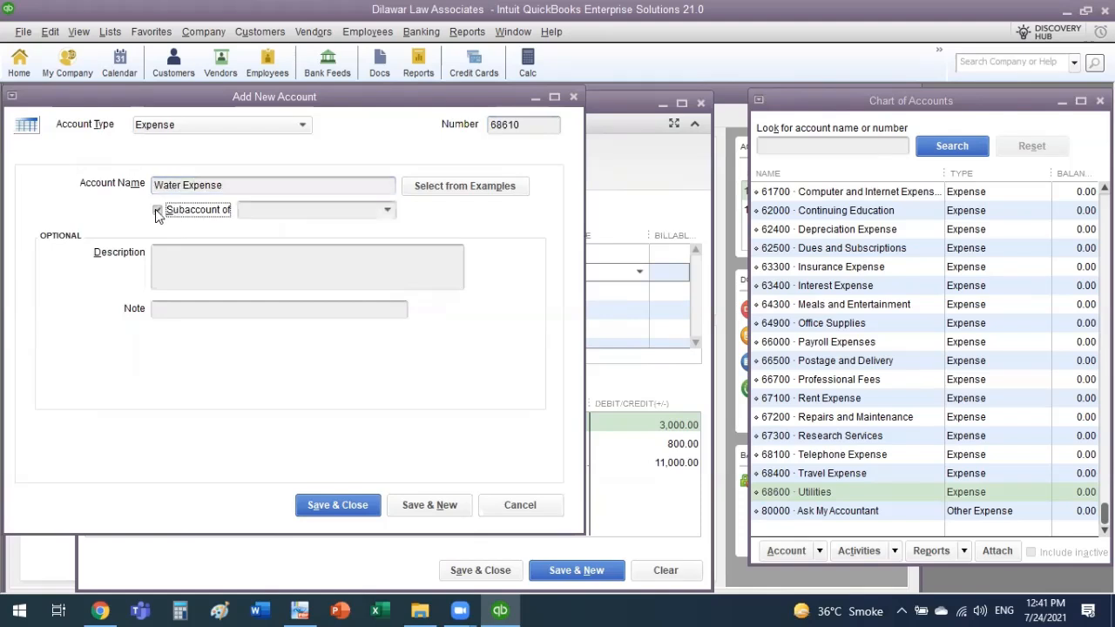
{"action": "left_click", "coordinate": [388, 213]}
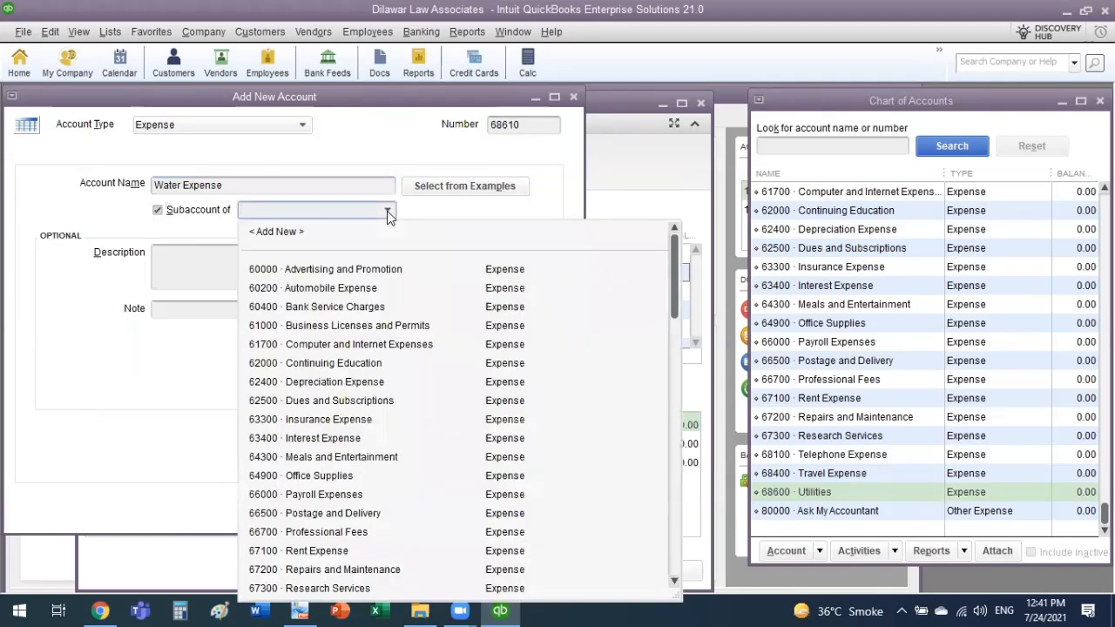
{"action": "left_click_drag", "start_coordinate": [672, 305], "coordinate": [522, 601]}
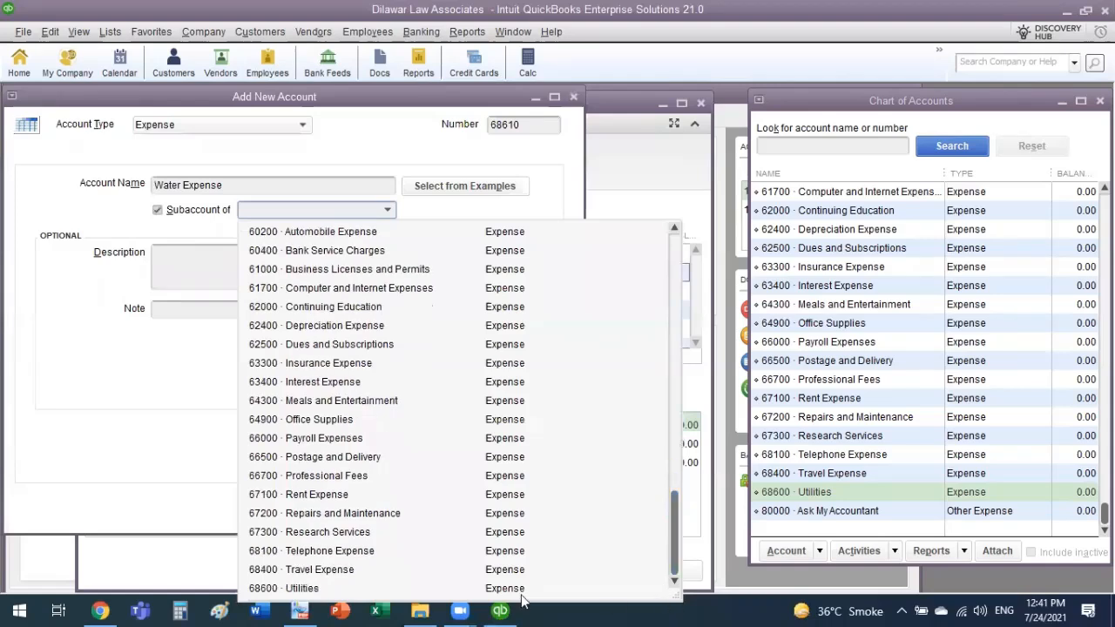
{"action": "left_click", "coordinate": [301, 589]}
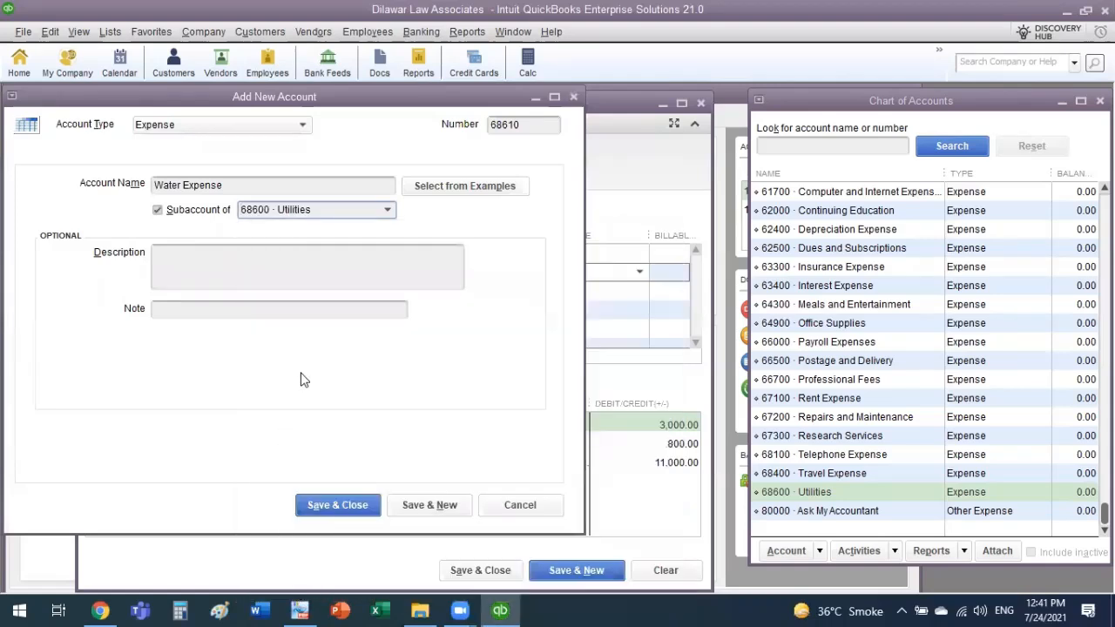
Describe the account as "Paid water bills" and save it.
{"action": "left_click", "coordinate": [270, 257]}
{"action": "type", "text": "Pa"}
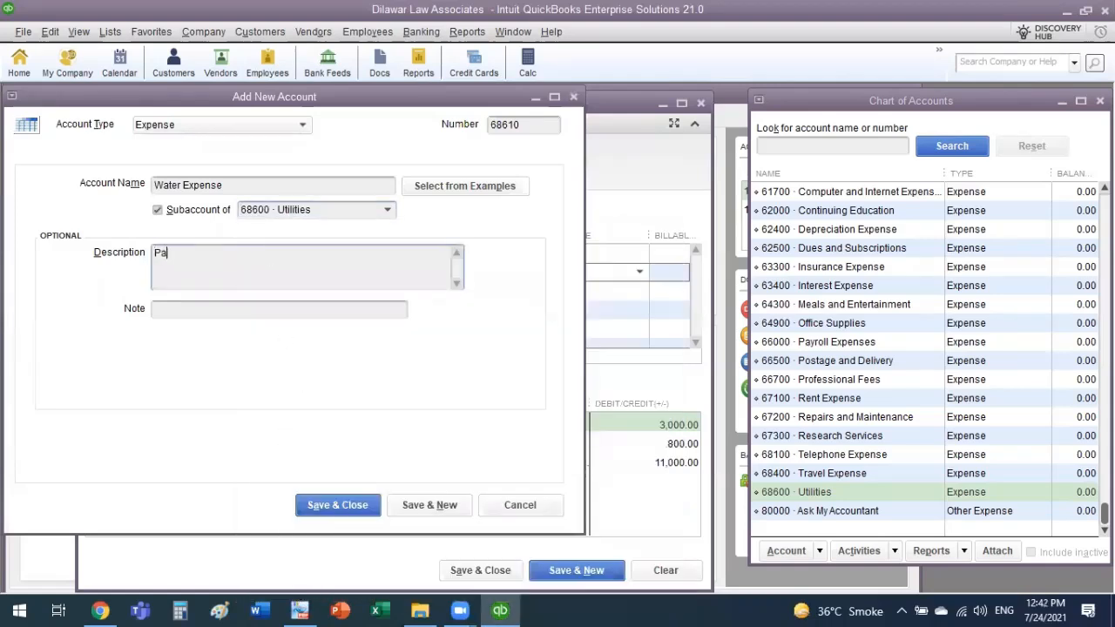
{"action": "type", "text": "id water bills"}
{"action": "left_click", "coordinate": [320, 504]}
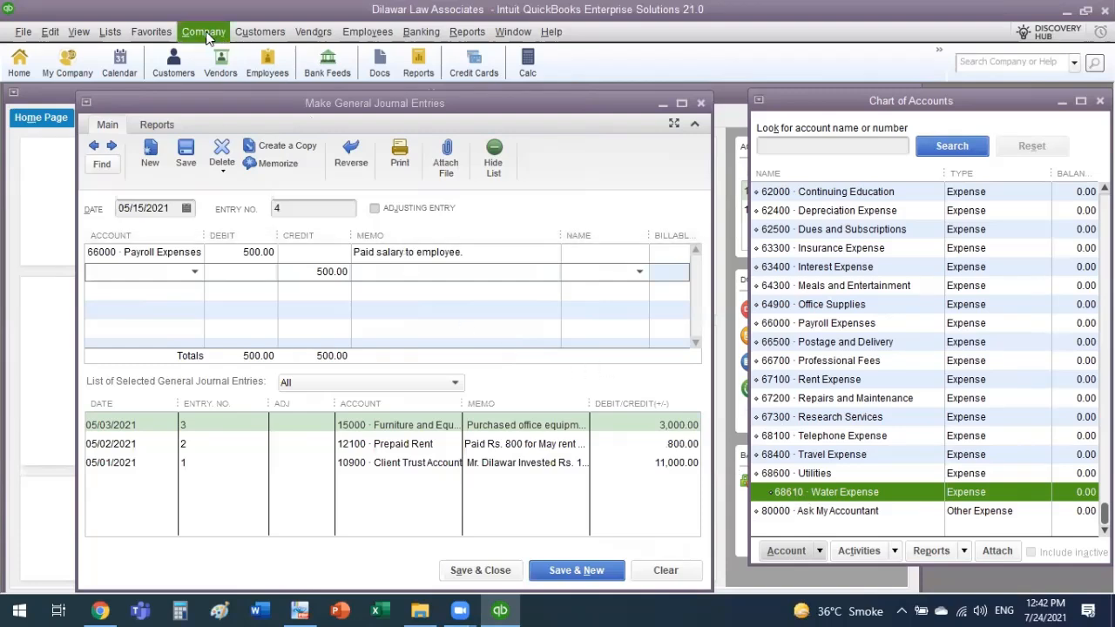
Assign the 68610 Water Expense account to the second journal line and check its debit amount in the exercise PDF.
{"action": "left_click", "coordinate": [194, 272]}
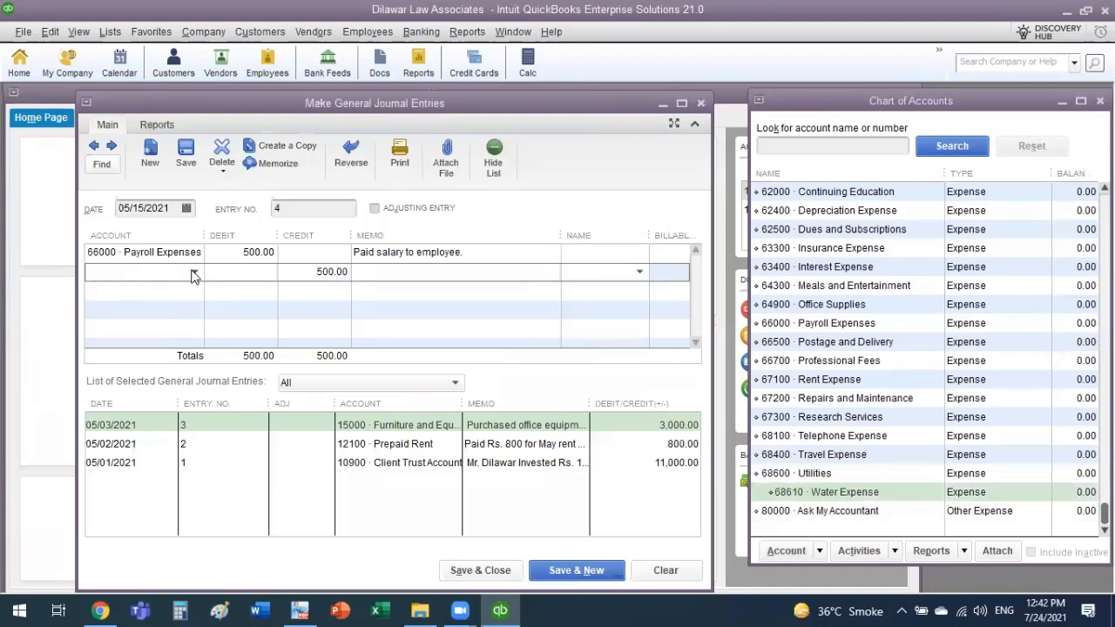
{"action": "left_click", "coordinate": [194, 272]}
{"action": "left_click", "coordinate": [194, 273]}
{"action": "left_click_drag", "start_coordinate": [520, 310], "coordinate": [505, 597]}
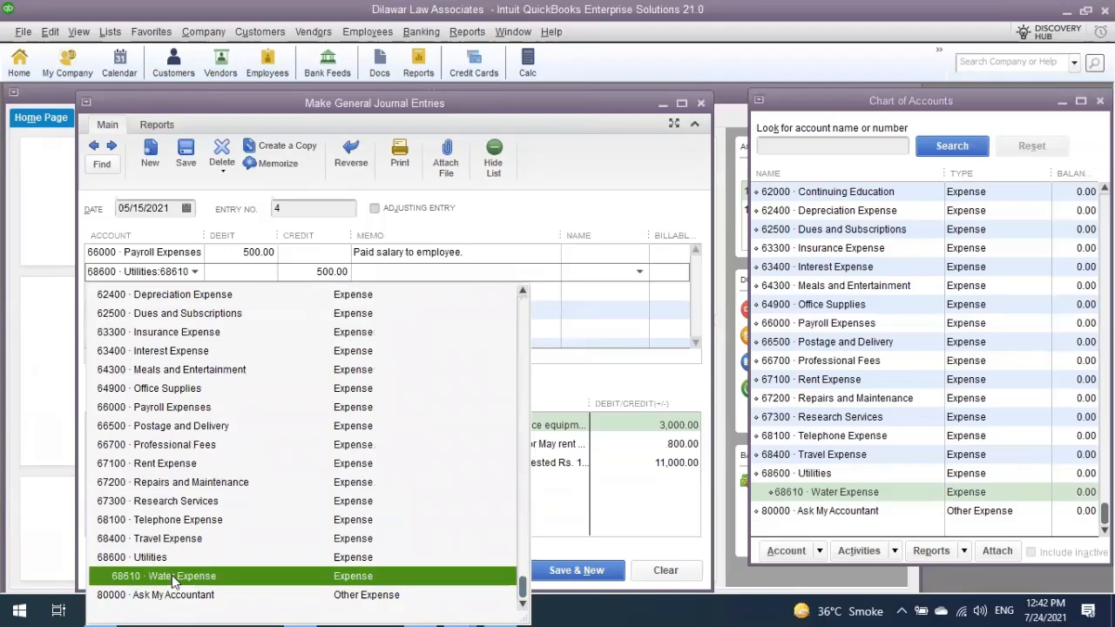
{"action": "left_click", "coordinate": [172, 576]}
{"action": "left_click", "coordinate": [273, 273]}
{"action": "key", "text": "alt+Tab"}
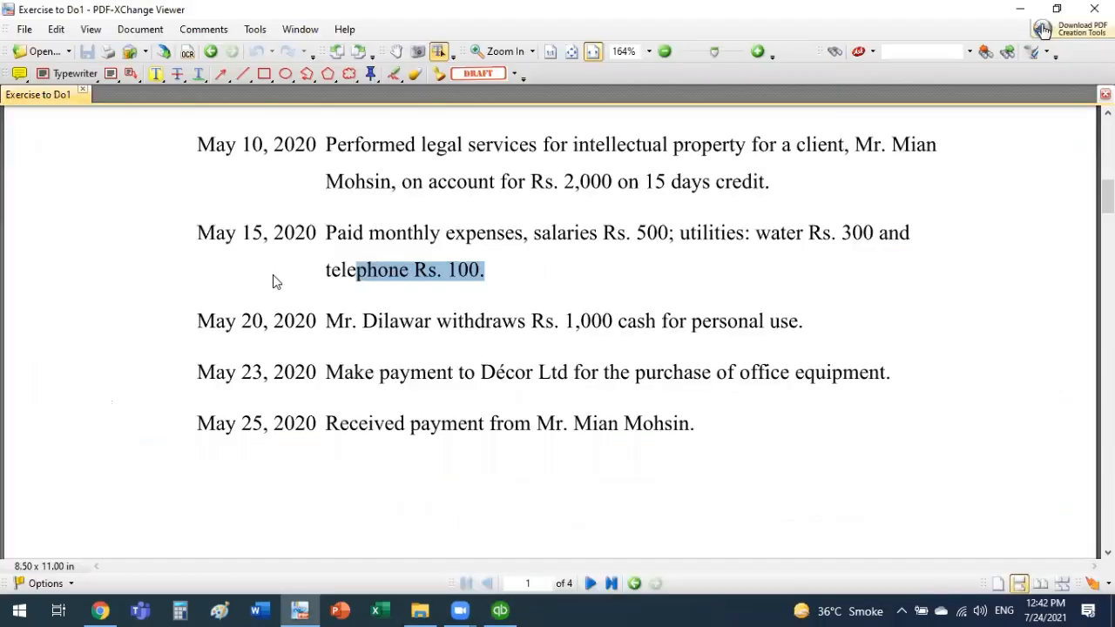
Switch back to QuickBooks and enter a debit of 300 on the Water Expense journal line.
{"action": "key", "text": "alt+Tab"}
{"action": "type", "text": "300"}
{"action": "key", "text": "Tab"}
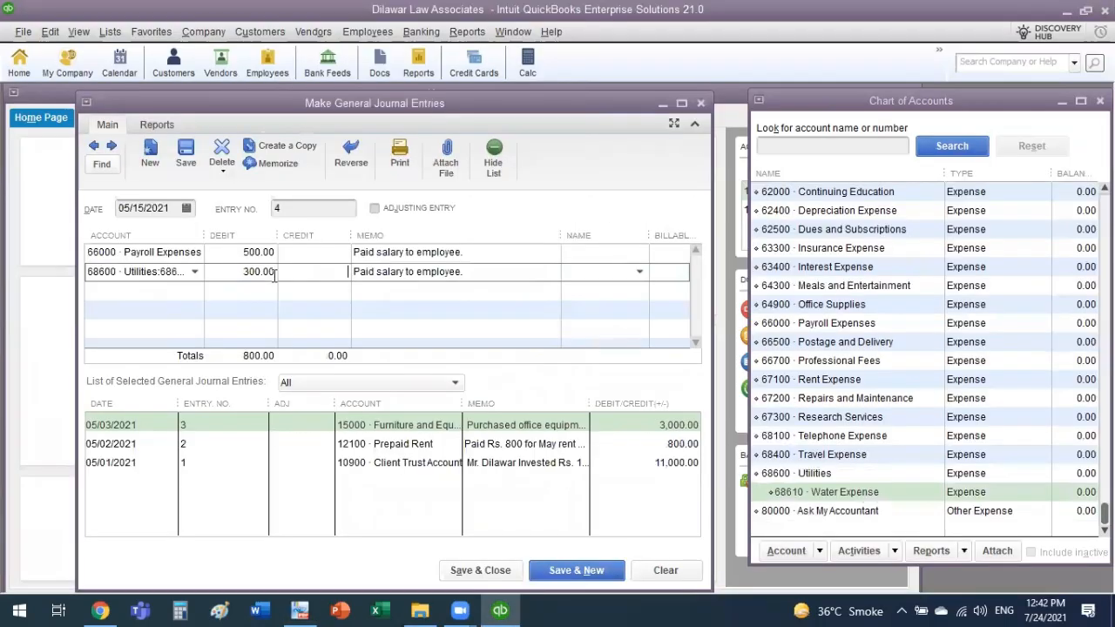
Change the Water Expense line's memo to "Paid water bills." and move on to the third journal line.
{"action": "key", "text": "Tab"}
{"action": "key", "text": "Tab"}
{"action": "key", "text": "BackSpace"}
{"action": "key", "text": "BackSpace"}
{"action": "key", "text": "BackSpace"}
{"action": "key", "text": "BackSpace"}
{"action": "key", "text": "BackSpace"}
{"action": "key", "text": "BackSpace"}
{"action": "key", "text": "BackSpace"}
{"action": "key", "text": "BackSpace"}
{"action": "key", "text": "BackSpace"}
{"action": "key", "text": "BackSpace"}
{"action": "key", "text": "BackSpace"}
{"action": "key", "text": "BackSpace"}
{"action": "key", "text": "BackSpace"}
{"action": "key", "text": "BackSpace"}
{"action": "key", "text": "BackSpace"}
{"action": "key", "text": "BackSpace"}
{"action": "key", "text": "BackSpace"}
{"action": "key", "text": "BackSpace"}
{"action": "key", "text": "BackSpace"}
{"action": "type", "text": "water b"}
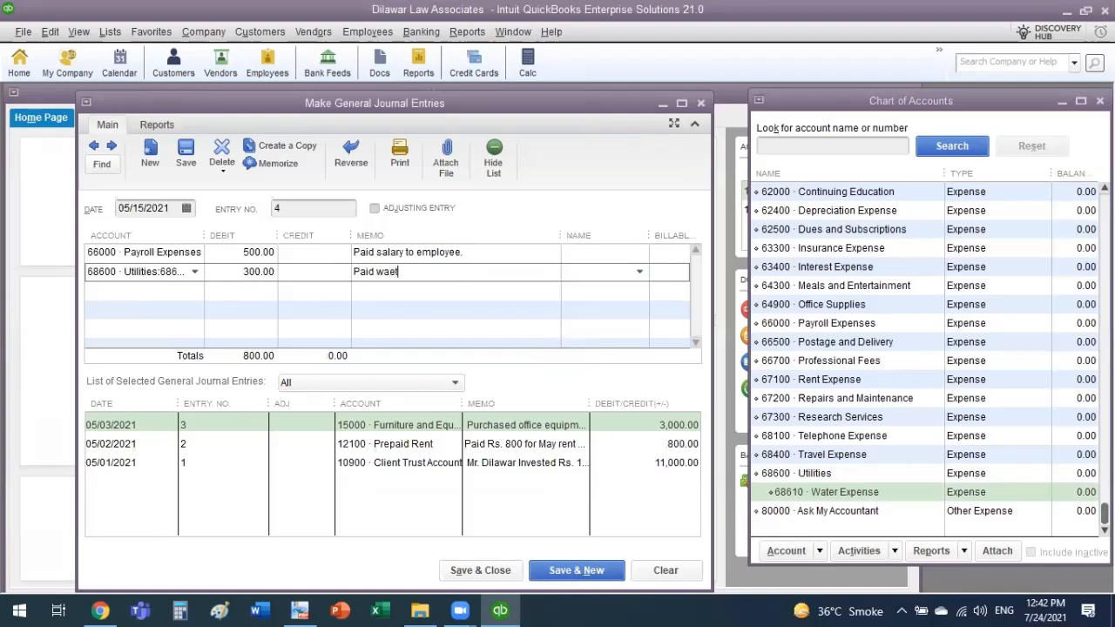
{"action": "type", "text": "ills."}
{"action": "key", "text": "Tab"}
{"action": "key", "text": "Tab"}
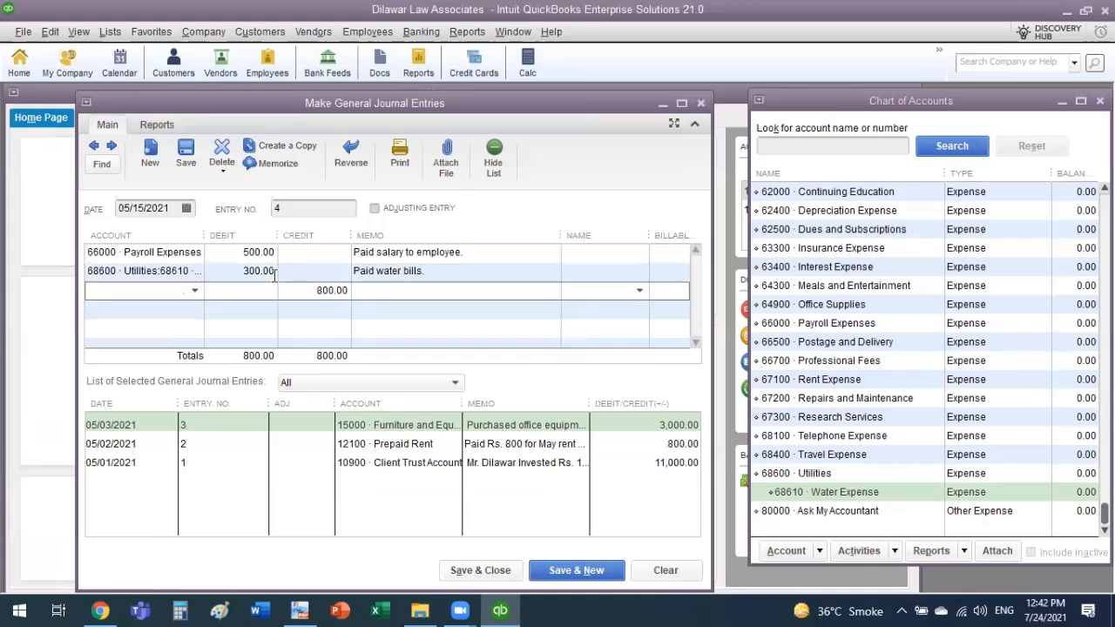
Check the May 15 transaction in the exercise PDF, then start a new Expense account from the QuickBooks chart of accounts.
{"action": "key", "text": "alt+Tab"}
{"action": "key", "text": "alt+Tab"}
{"action": "left_click", "coordinate": [786, 550]}
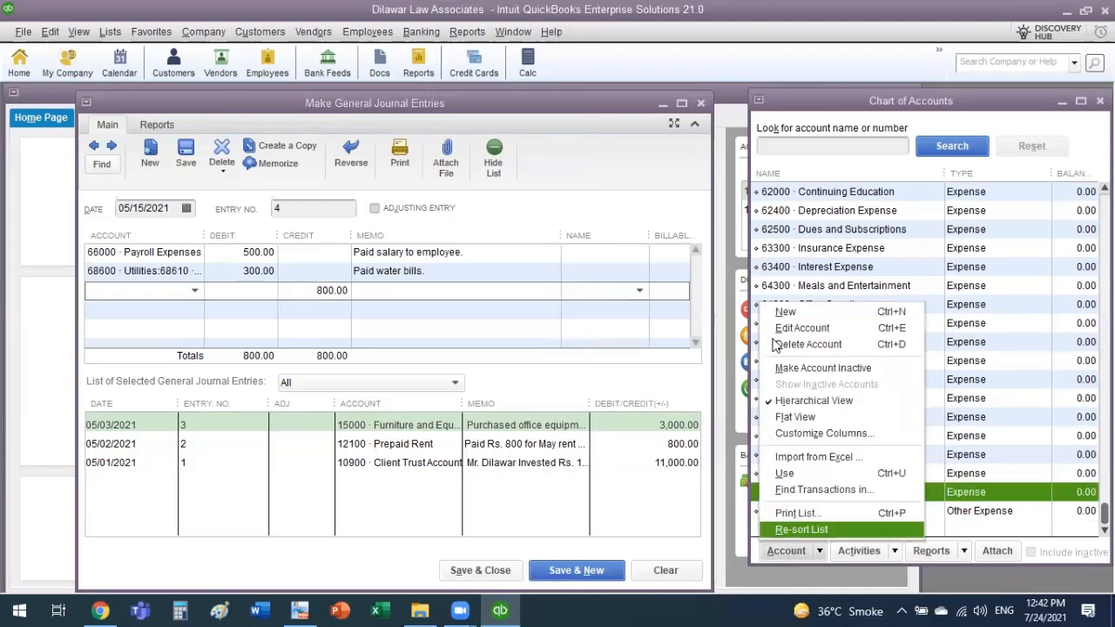
{"action": "left_click", "coordinate": [785, 311]}
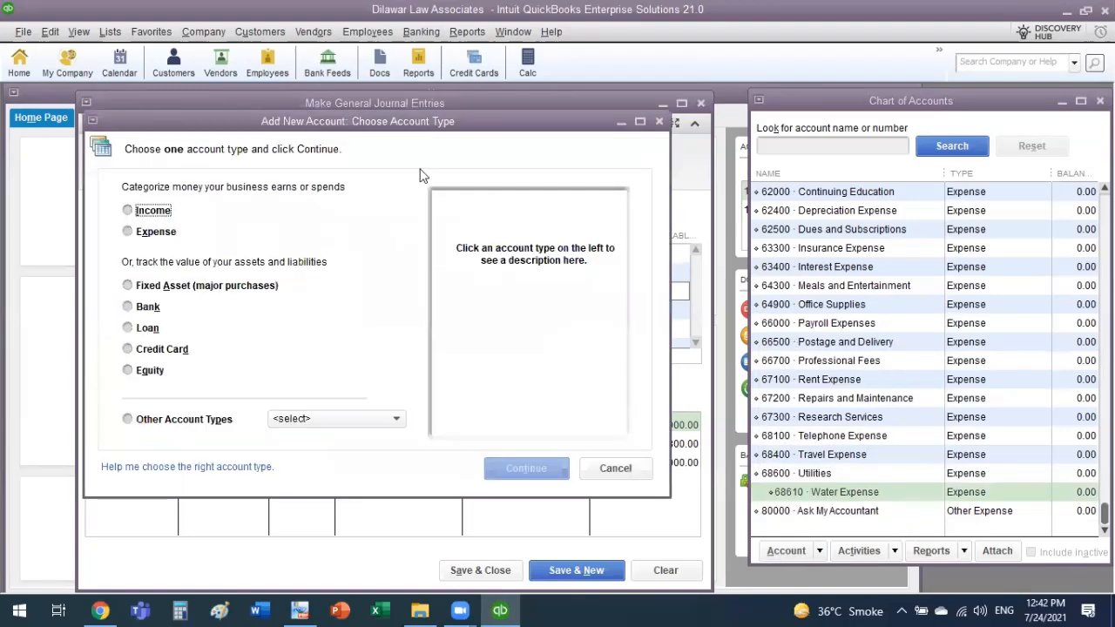
{"action": "left_click", "coordinate": [165, 233]}
{"action": "left_click", "coordinate": [500, 468]}
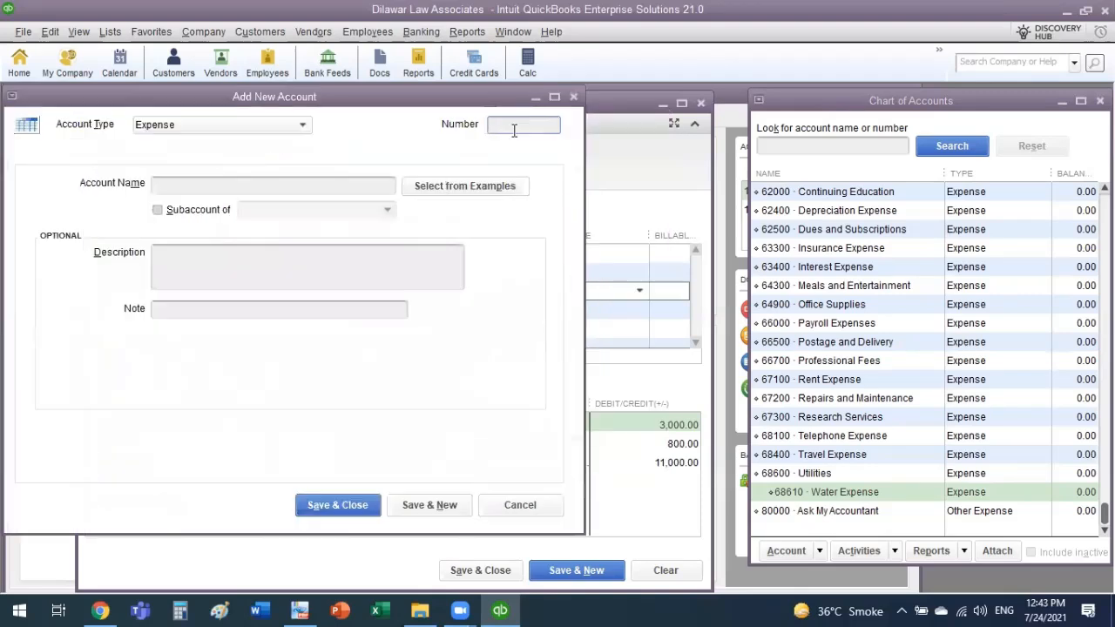
Number the new expense account 68620 and name it "Telpehone Expense".
{"action": "type", "text": "8620"}
{"action": "left_click", "coordinate": [378, 186]}
{"action": "type", "text": "Telp"}
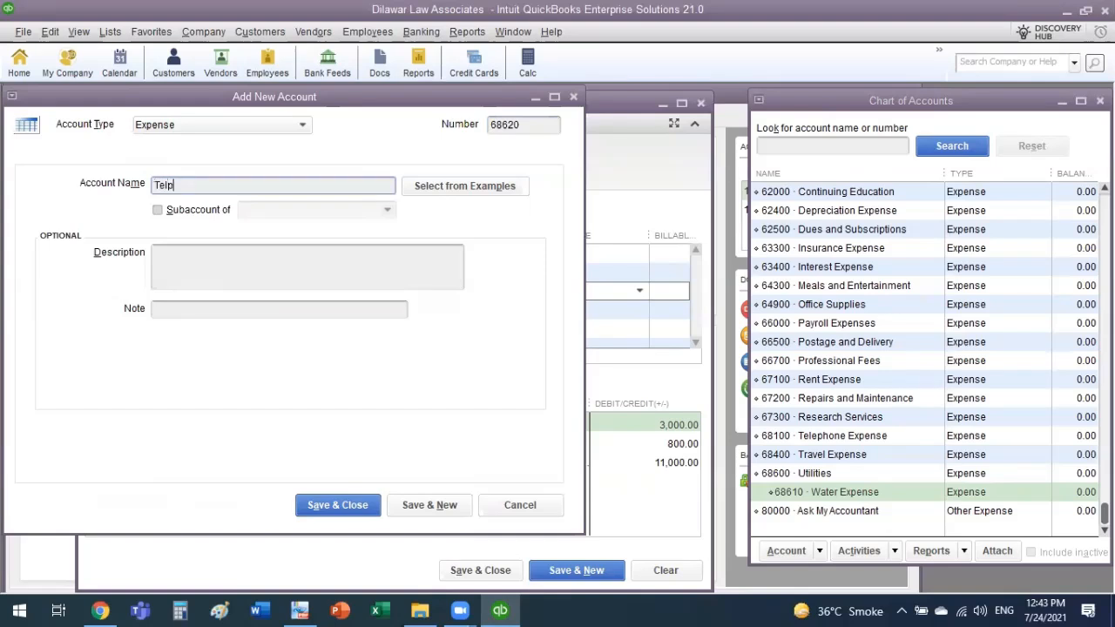
{"action": "type", "text": "ehone Expense"}
Make account 68620 a subaccount of 68600 Utilities.
{"action": "left_click", "coordinate": [162, 212]}
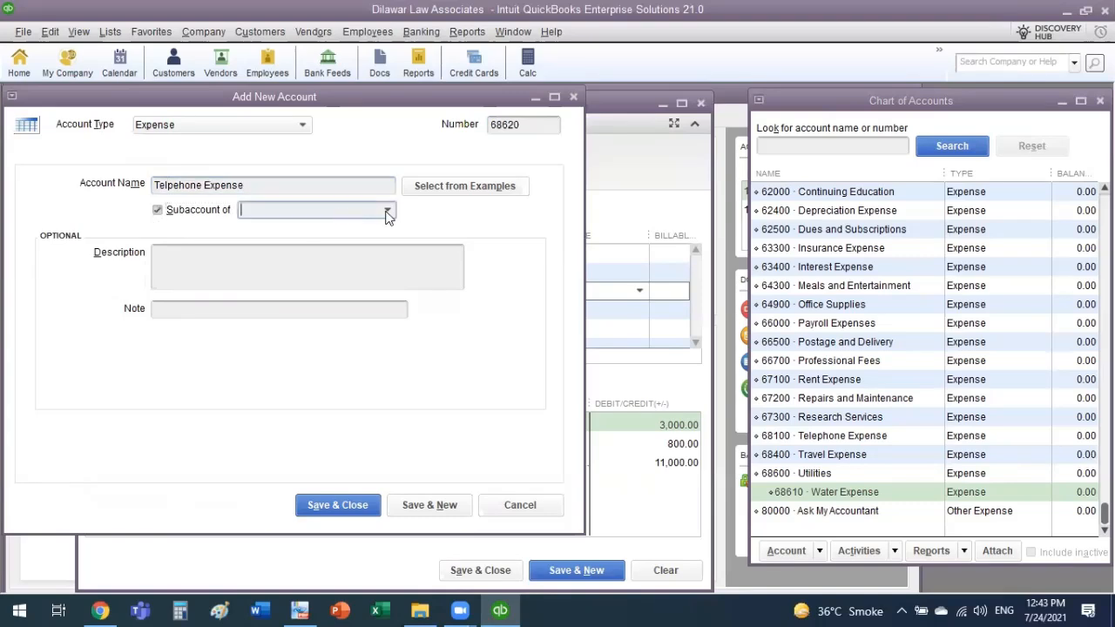
{"action": "left_click", "coordinate": [387, 211]}
{"action": "left_click_drag", "start_coordinate": [674, 290], "coordinate": [670, 579]}
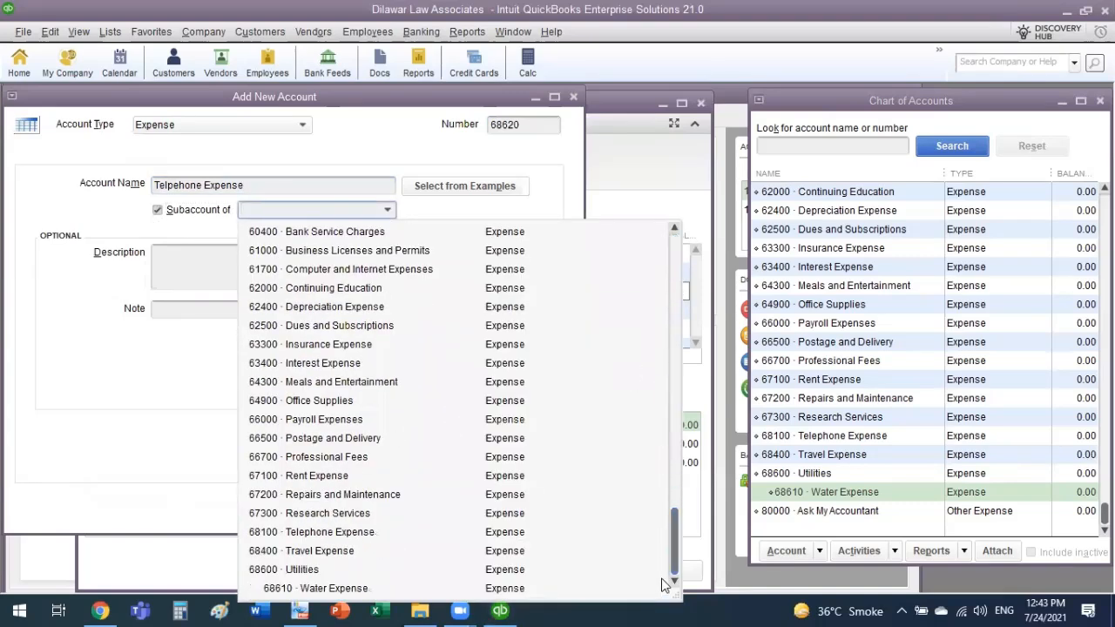
{"action": "left_click", "coordinate": [342, 570]}
Describe account 68620 as "Paid telephone bills." and save it.
{"action": "left_click", "coordinate": [202, 260]}
{"action": "type", "text": "Paid te"}
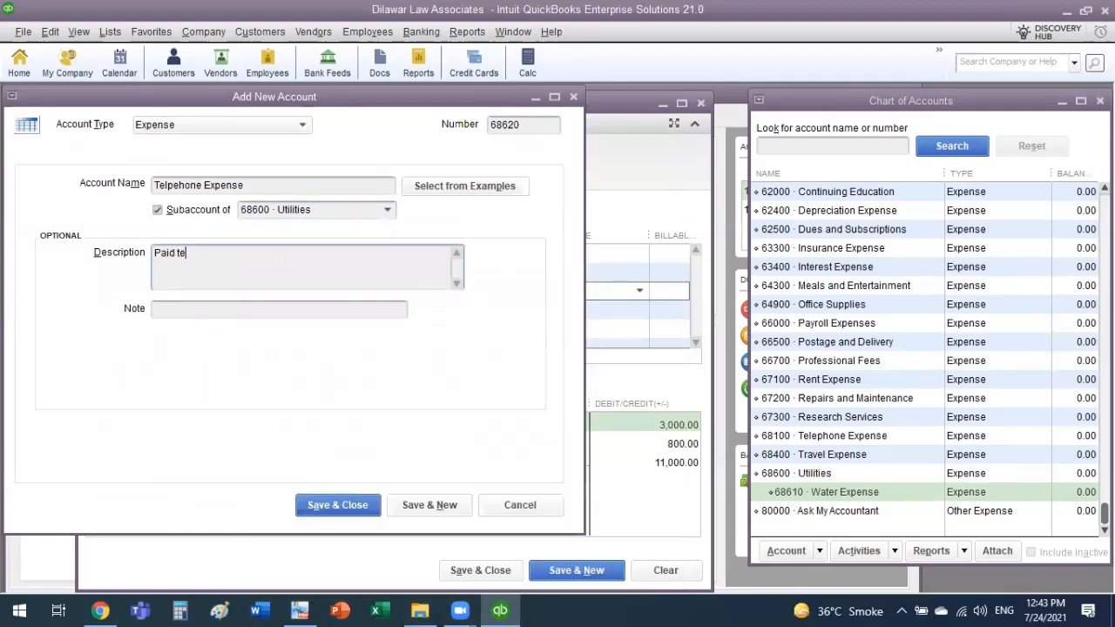
{"action": "type", "text": "lephone bills."}
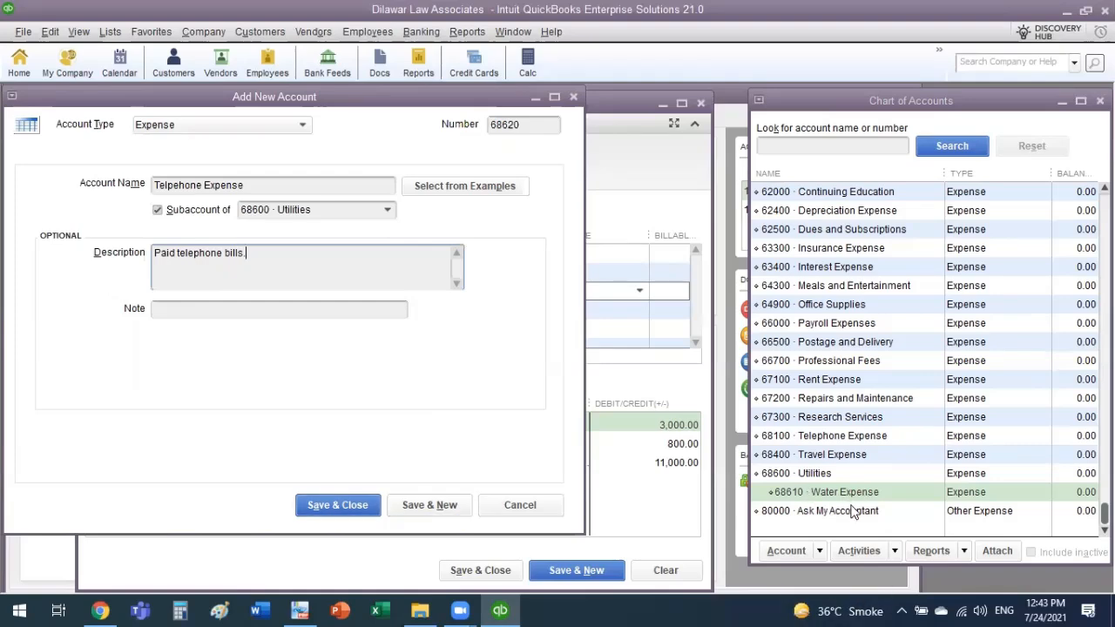
{"action": "left_click", "coordinate": [328, 520]}
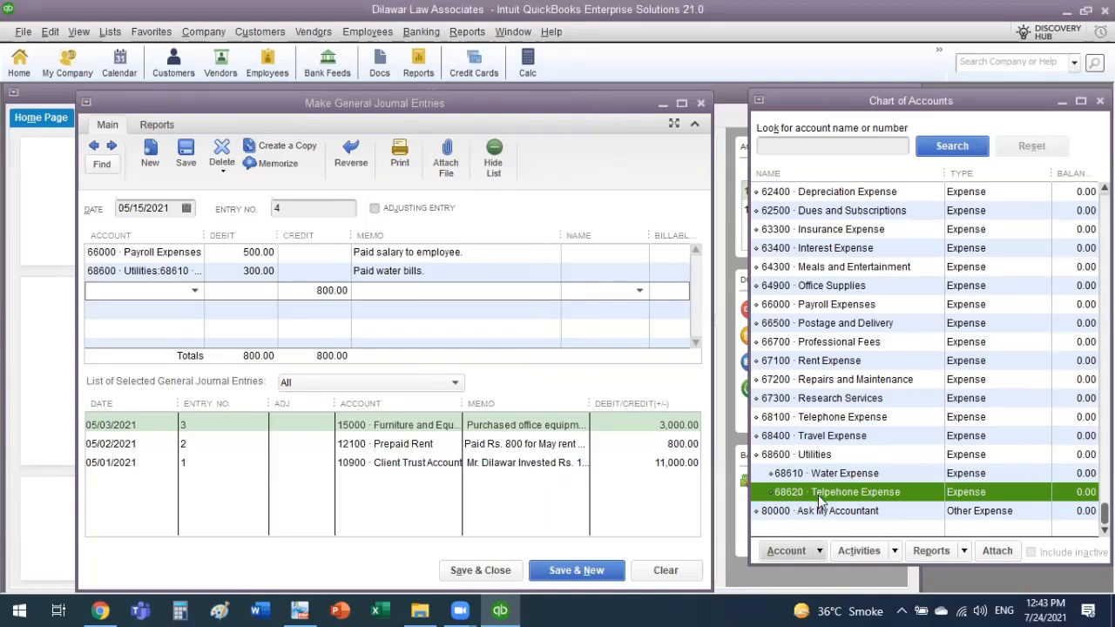
Assign the 68620 telephone expense account to the third journal line with a debit of 100.
{"action": "left_click", "coordinate": [194, 286]}
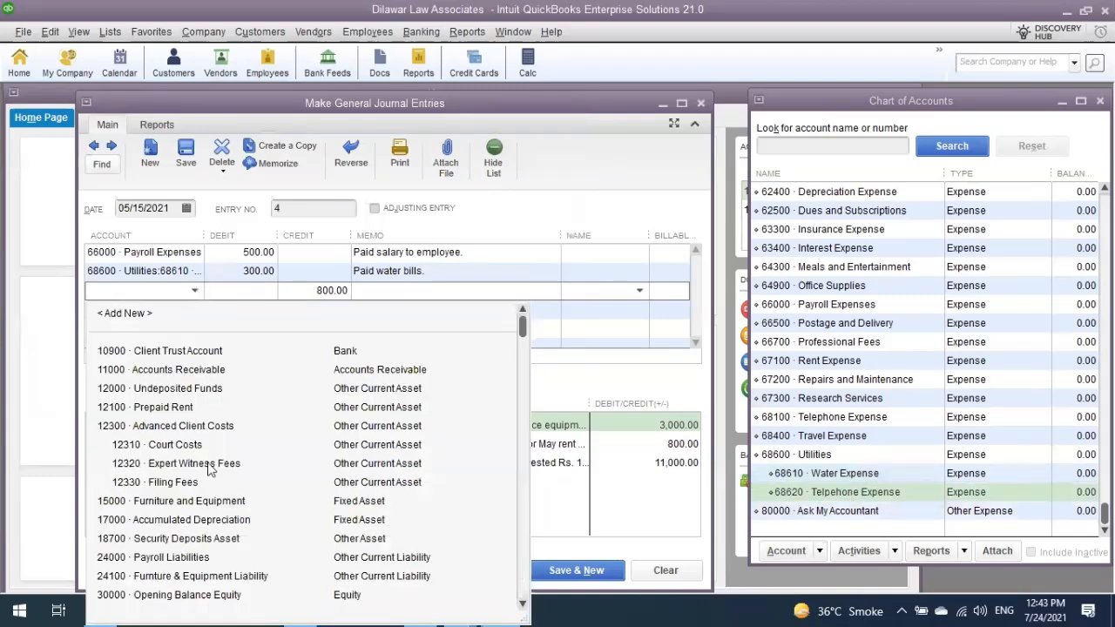
{"action": "scroll", "coordinate": [519, 492], "scroll_direction": "down", "scroll_amount": 5}
{"action": "scroll", "coordinate": [518, 531], "scroll_direction": "down", "scroll_amount": 5}
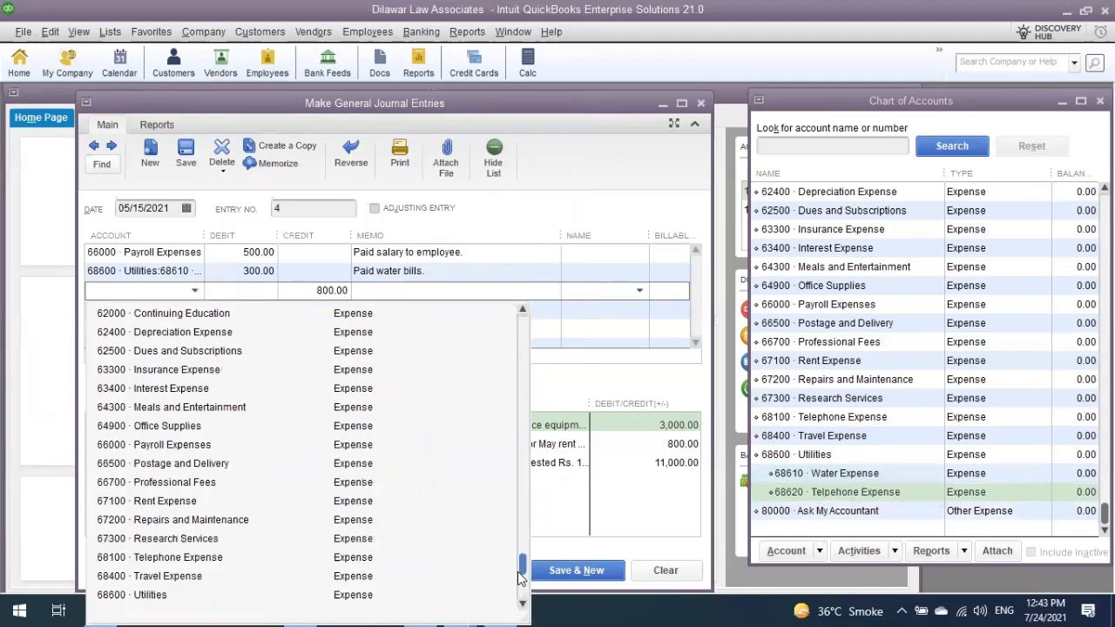
{"action": "left_click", "coordinate": [258, 576]}
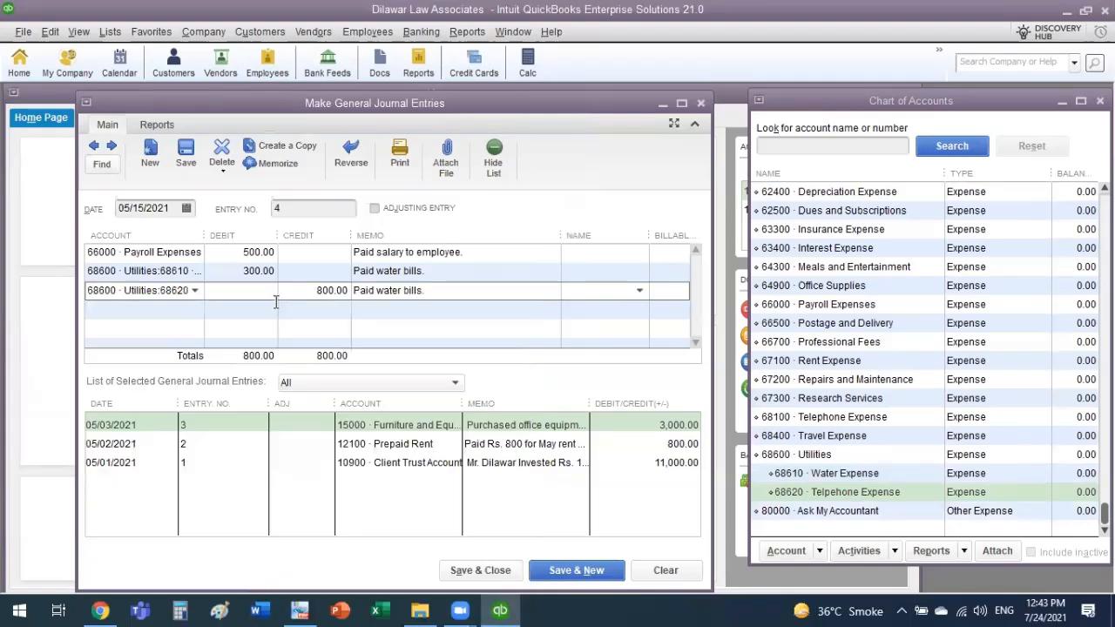
{"action": "type", "text": "10"}
{"action": "key", "text": "Tab"}
{"action": "key", "text": "Tab"}
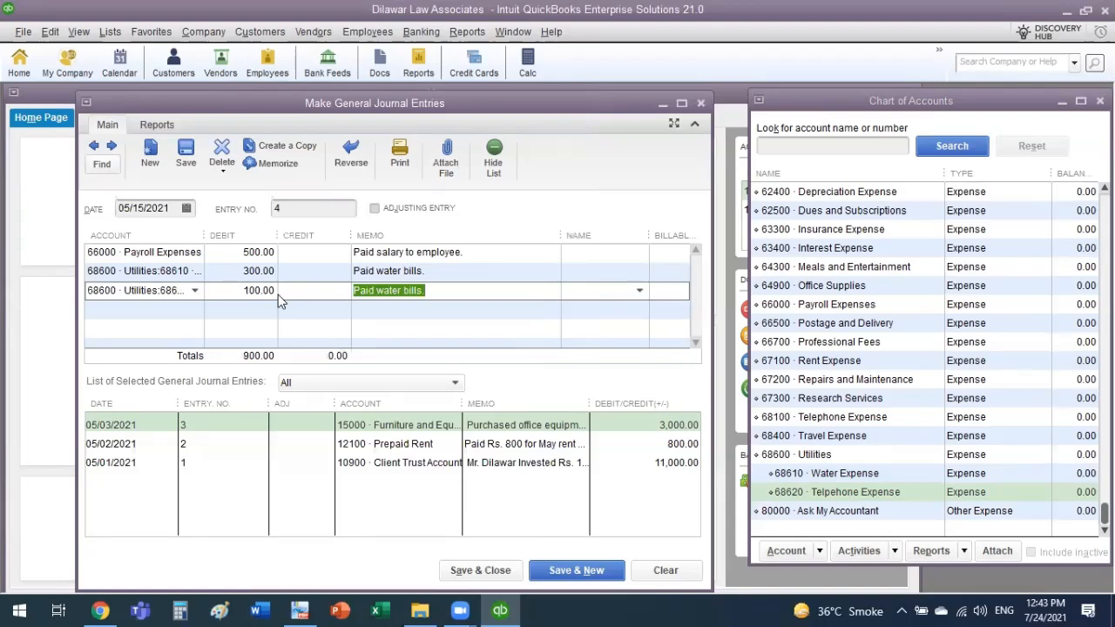
Change the third journal line's memo to "Paid telephone bills.".
{"action": "key", "text": "Right"}
{"action": "key", "text": "ctrl+Left"}
{"action": "key", "text": "ctrl+Left"}
{"action": "key", "text": "ctrl+shift+Right"}
{"action": "type", "text": "telepho"}
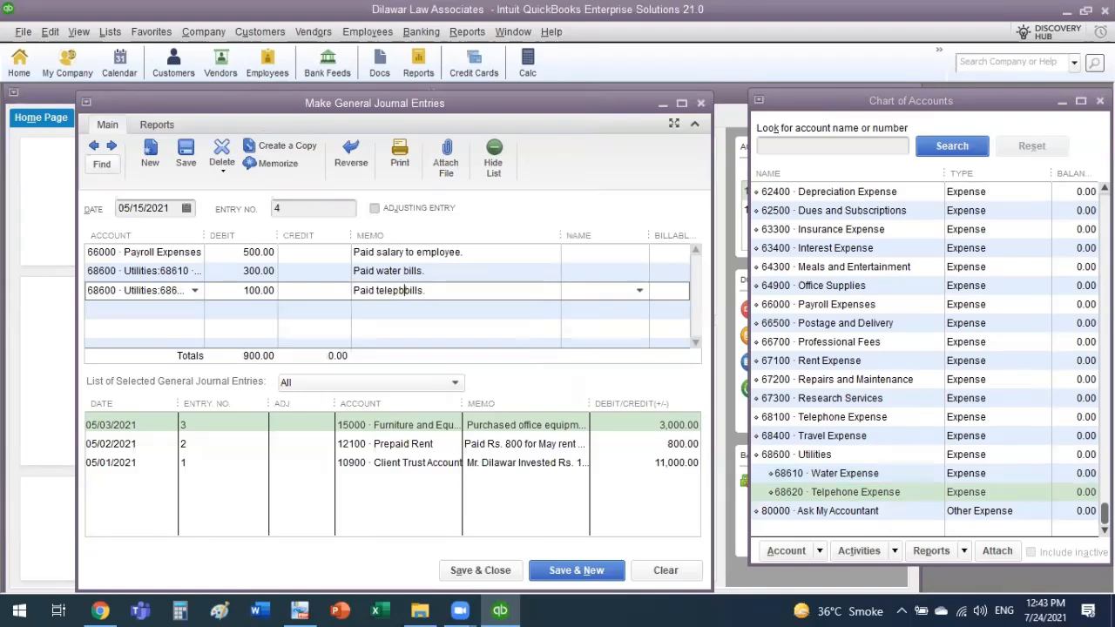
{"action": "type", "text": "ne"}
{"action": "key", "text": "Tab"}
Assign the 10900 Client Trust Account to the fourth journal line, which carries the balancing credit.
{"action": "key", "text": "Tab"}
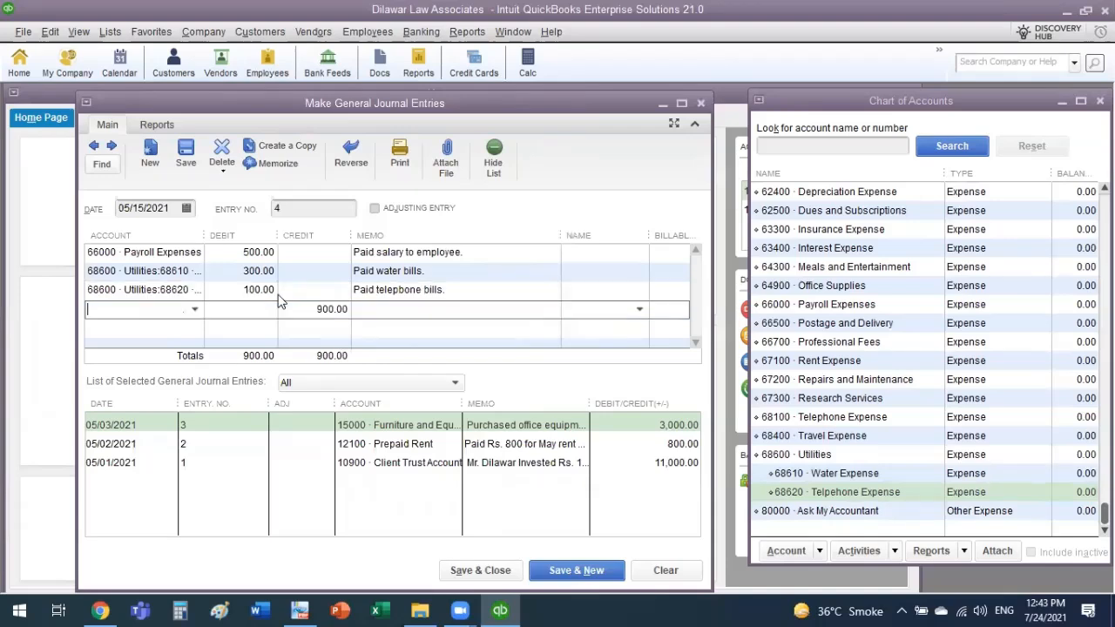
{"action": "left_click", "coordinate": [194, 310]}
{"action": "left_click", "coordinate": [211, 370]}
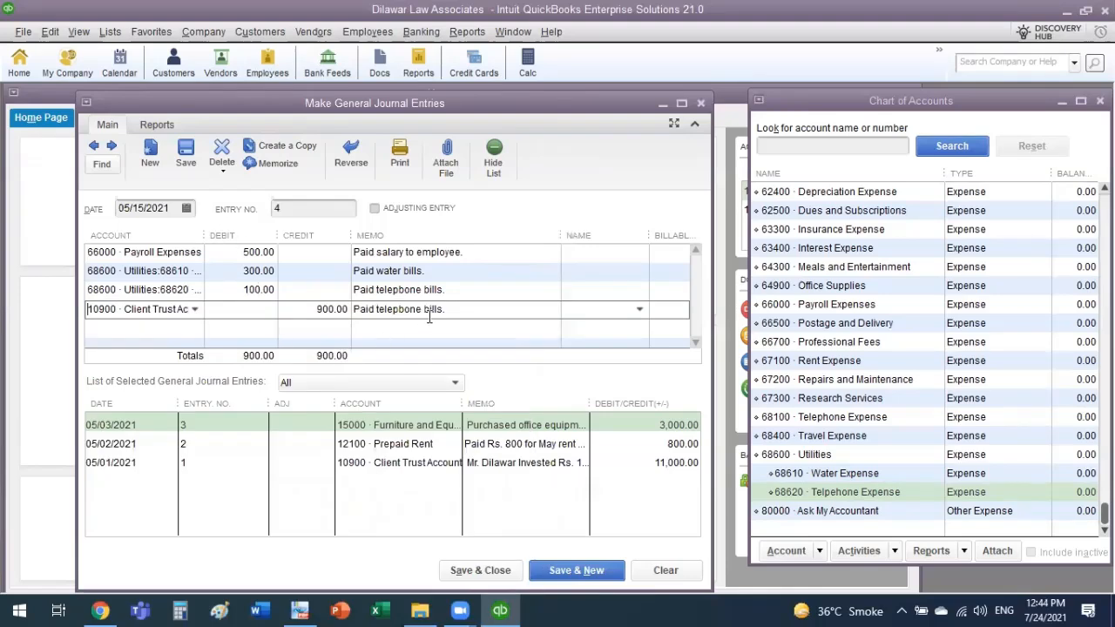
Change the credit line's memo to "Paid salary, water and telephone bills." and save and close the journal entry.
{"action": "left_click", "coordinate": [381, 311]}
{"action": "type", "text": "salary and"}
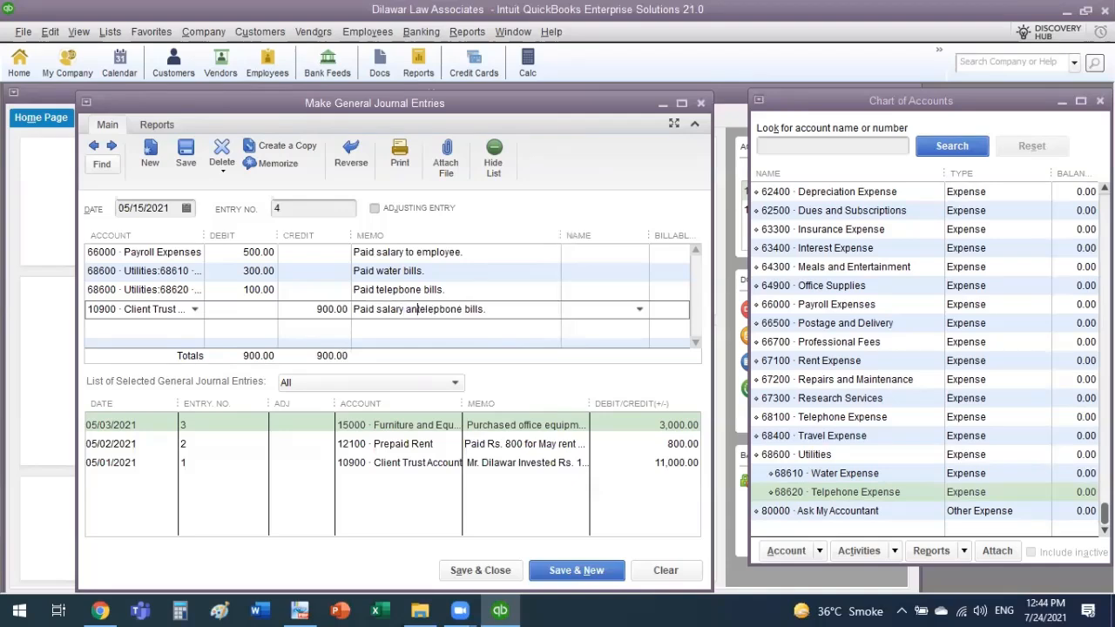
{"action": "key", "text": "BackSpace"}
{"action": "key", "text": "BackSpace"}
{"action": "key", "text": "BackSpace"}
{"action": "key", "text": "BackSpace"}
{"action": "type", "text": ", water and t"}
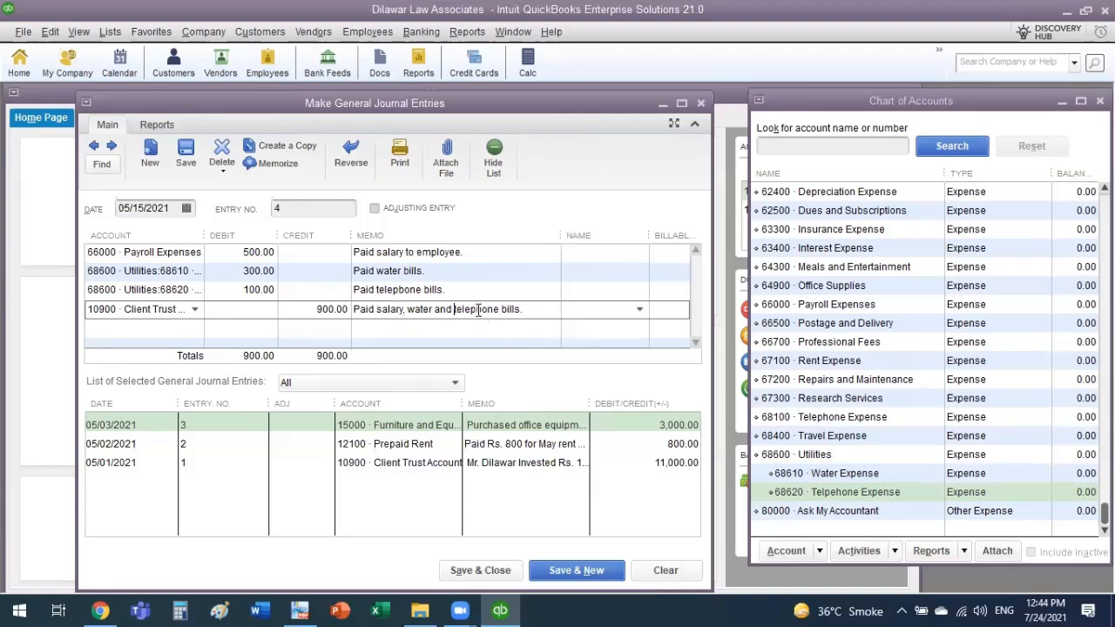
{"action": "key", "text": "Right"}
{"action": "left_click", "coordinate": [514, 569]}
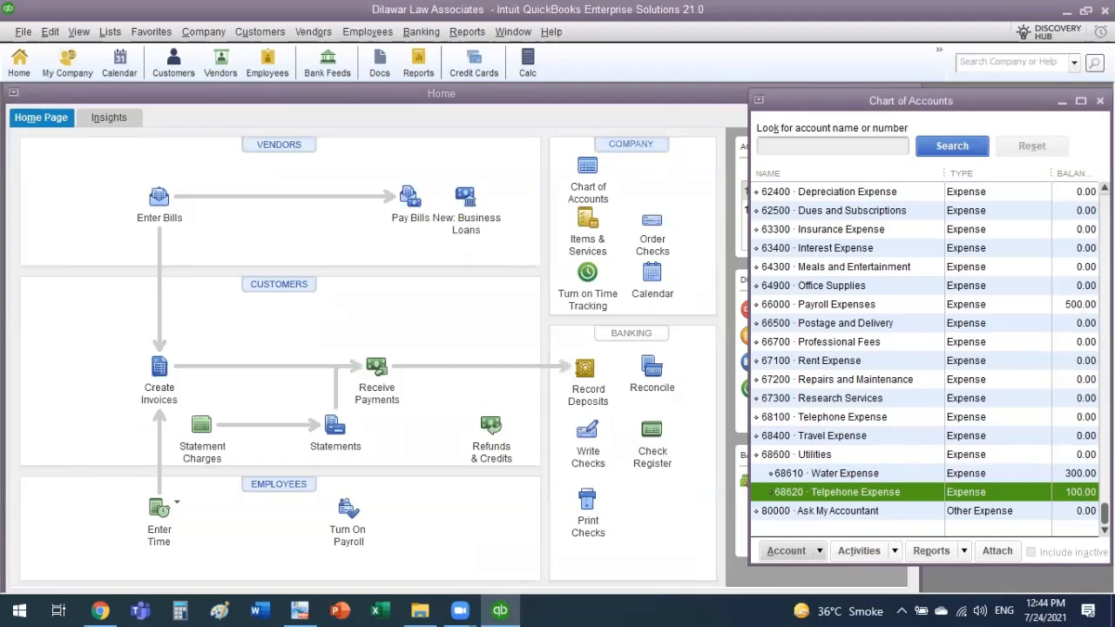
Open the 10900 Client Trust Account register from the chart of accounts to check the May 15 payment.
{"action": "left_click_drag", "start_coordinate": [1105, 514], "coordinate": [1104, 206]}
{"action": "double_click", "coordinate": [983, 193]}
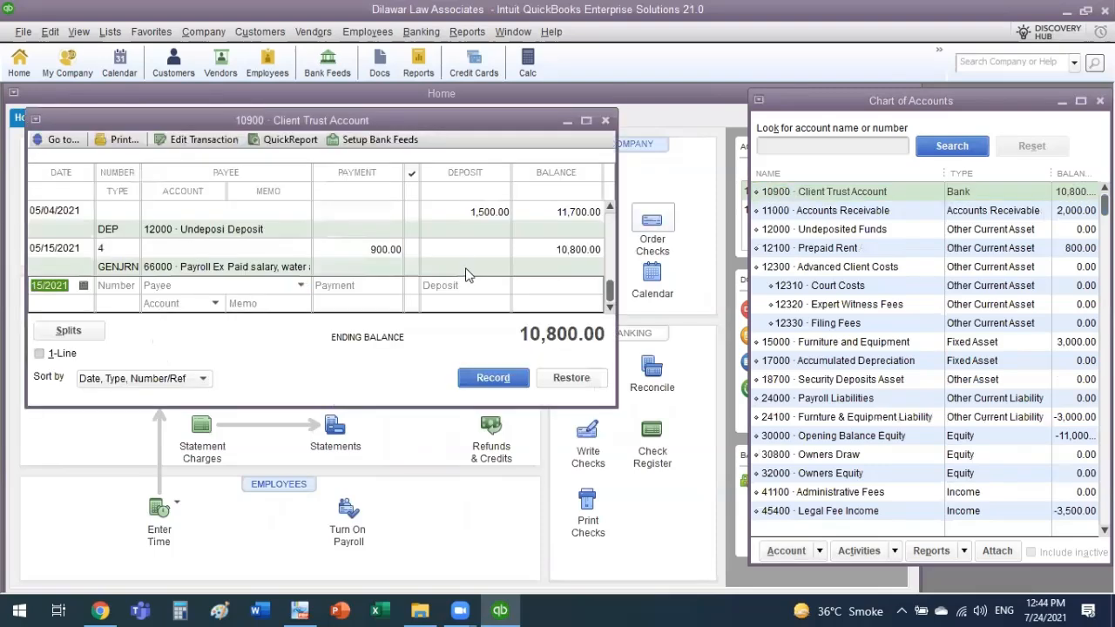